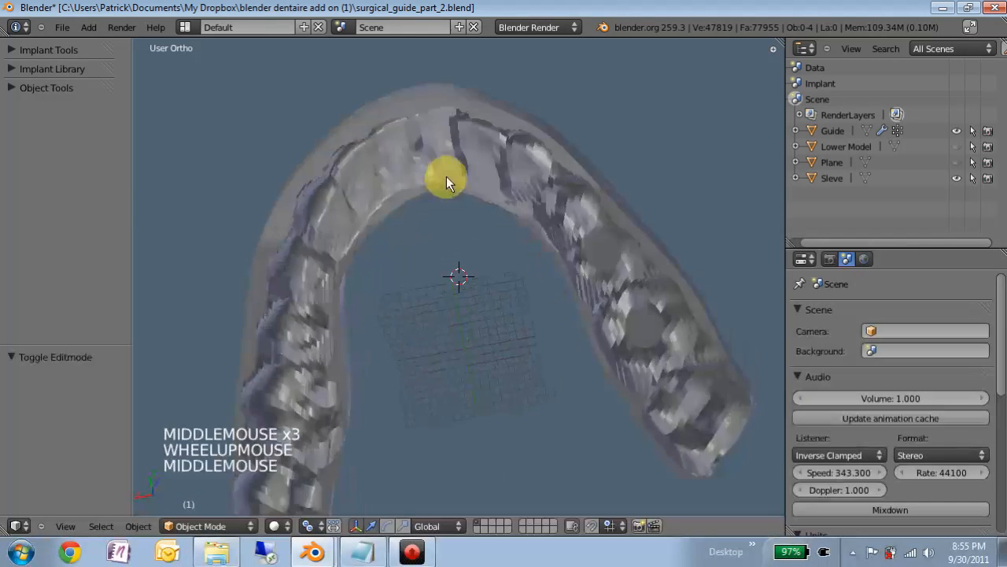
Step: Inspect the surgical guide and its two drill sleeves from below and above, and check the construction notes in Notepad
middle_drag(450, 263, 669, 303)
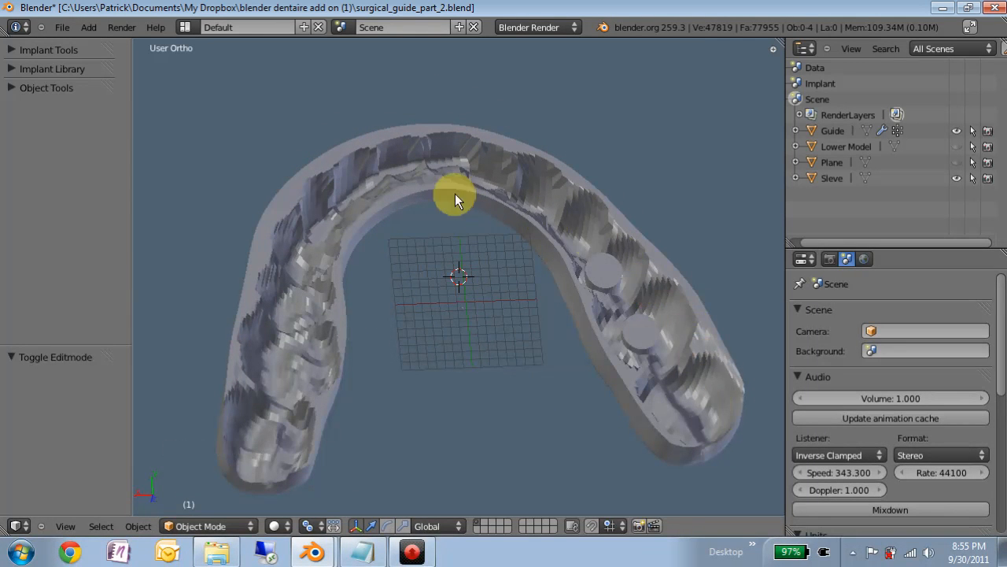
middle_drag(457, 226, 265, 326)
middle_drag(515, 263, 384, 211)
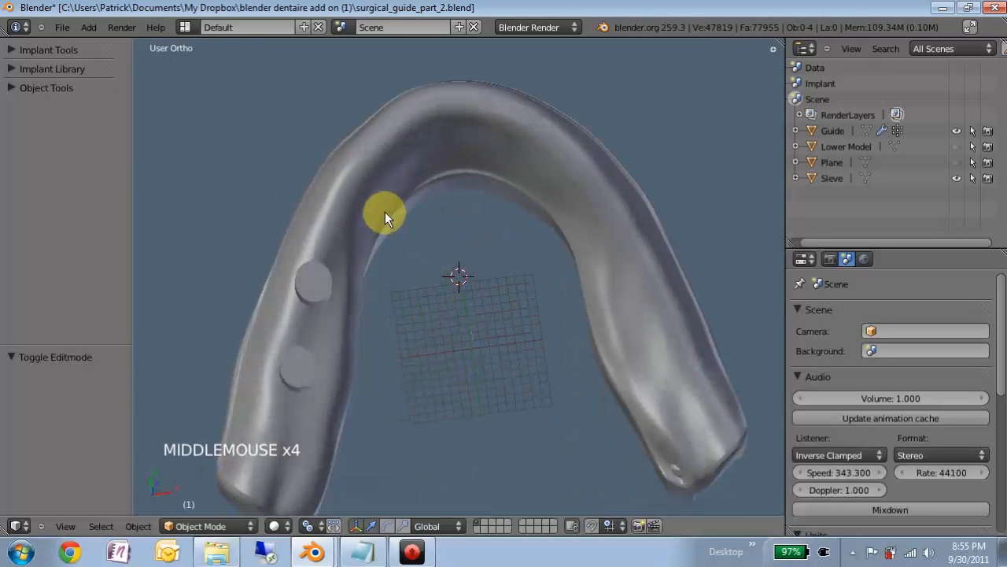
right_click(312, 276)
middle_drag(535, 343, 478, 327)
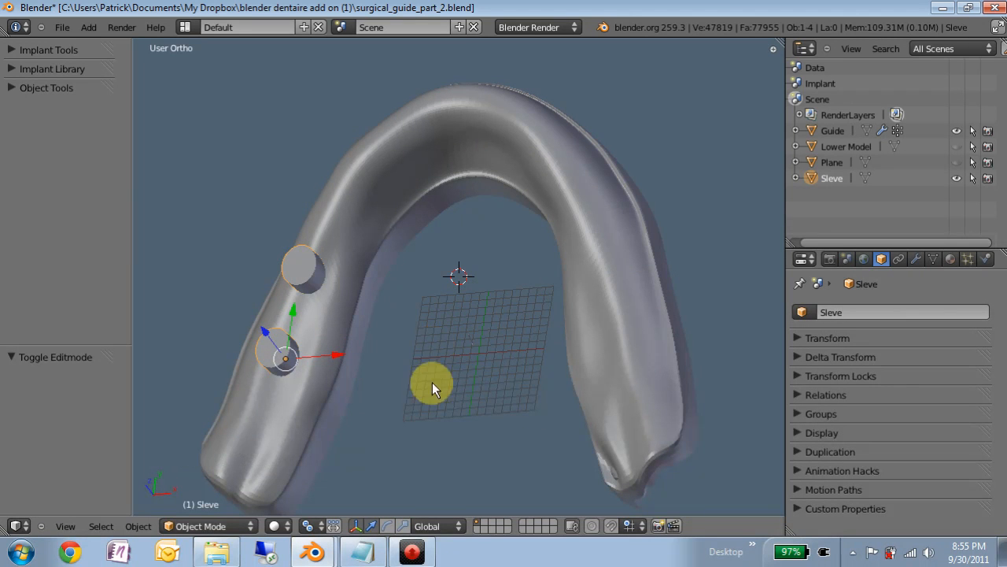
click(361, 552)
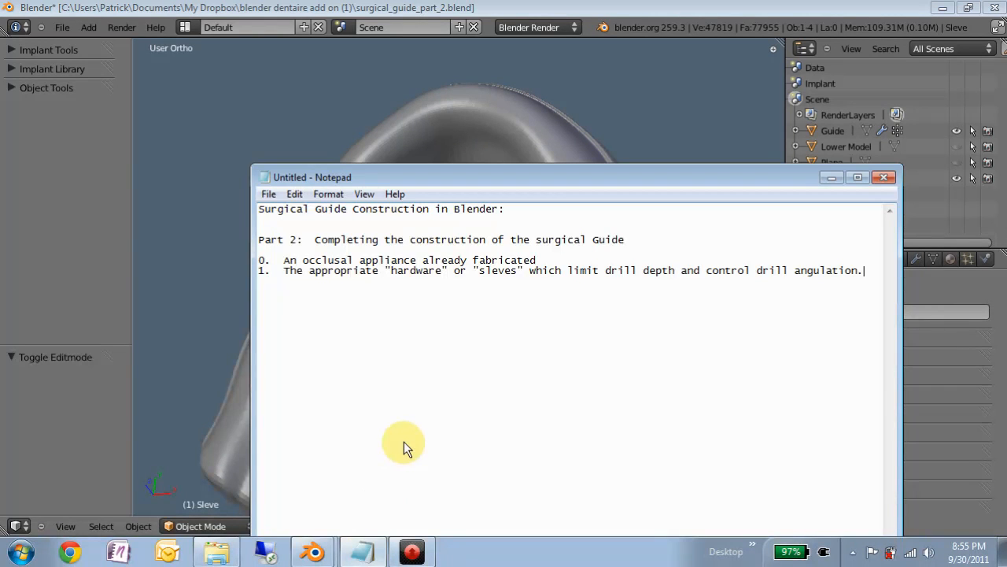
click(832, 177)
middle_drag(470, 185, 501, 188)
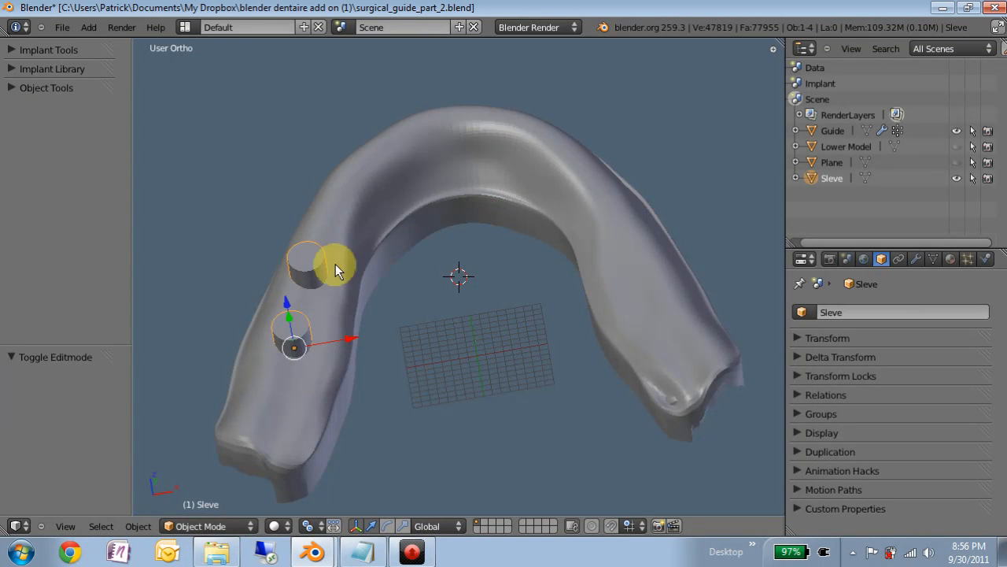
middle_drag(455, 223, 461, 346)
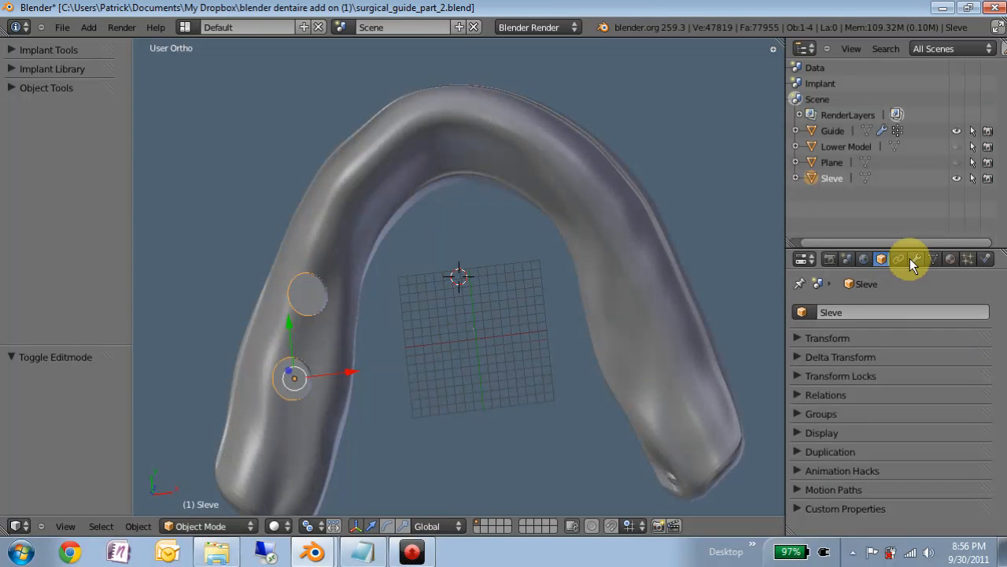
Step: Duplicate the Guide object in place and hide the original Guide
click(841, 130)
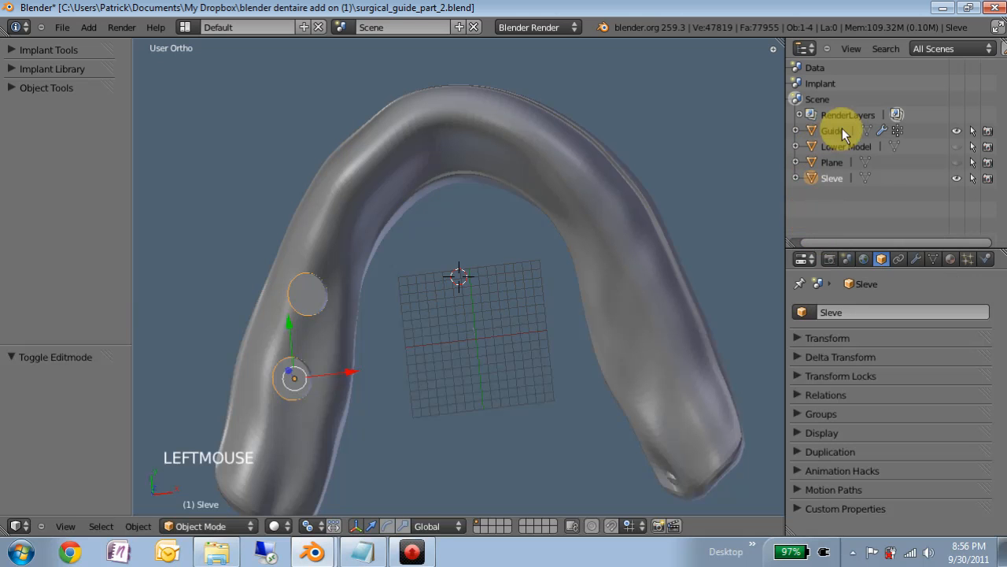
middle_drag(446, 275, 400, 255)
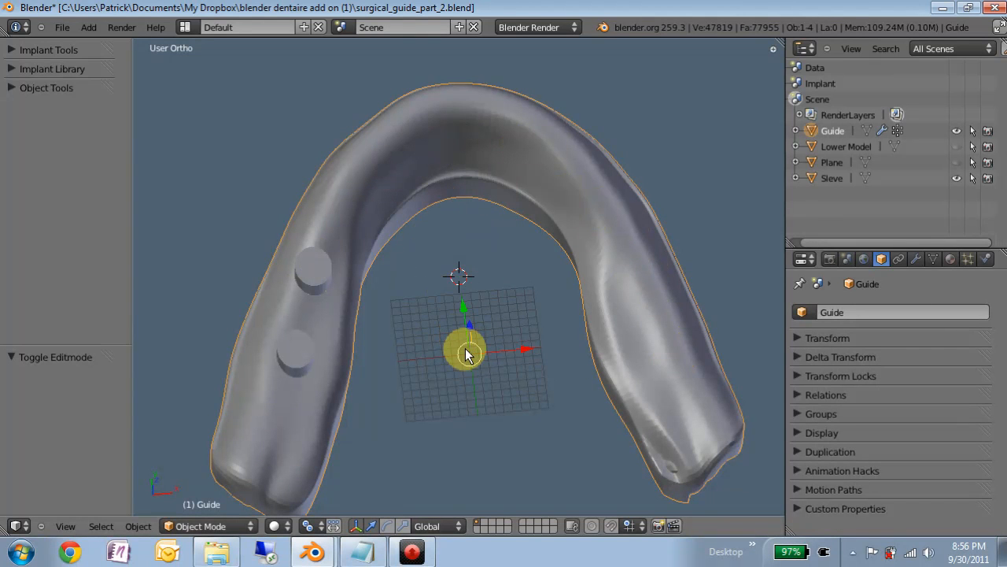
click(466, 270)
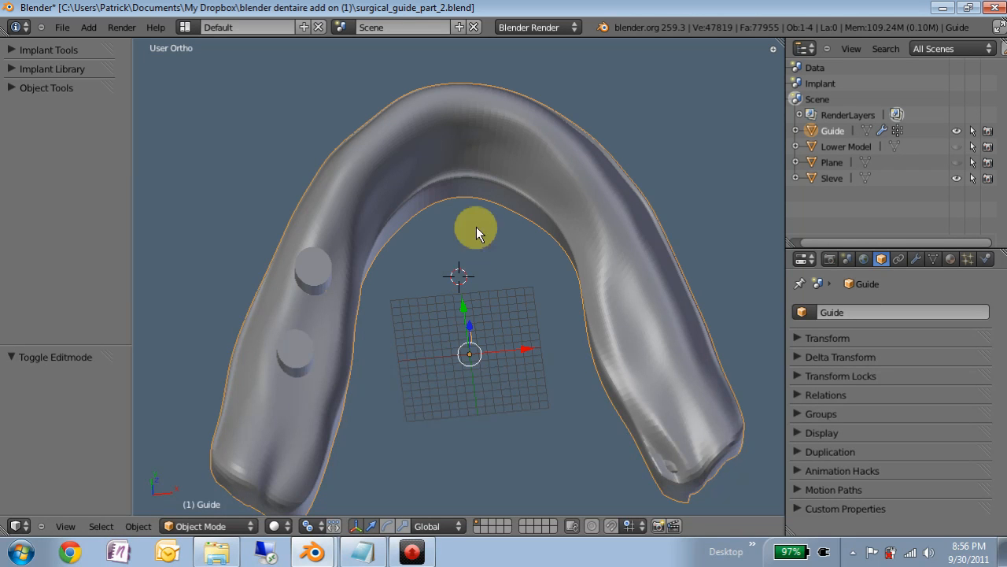
middle_drag(461, 211, 461, 218)
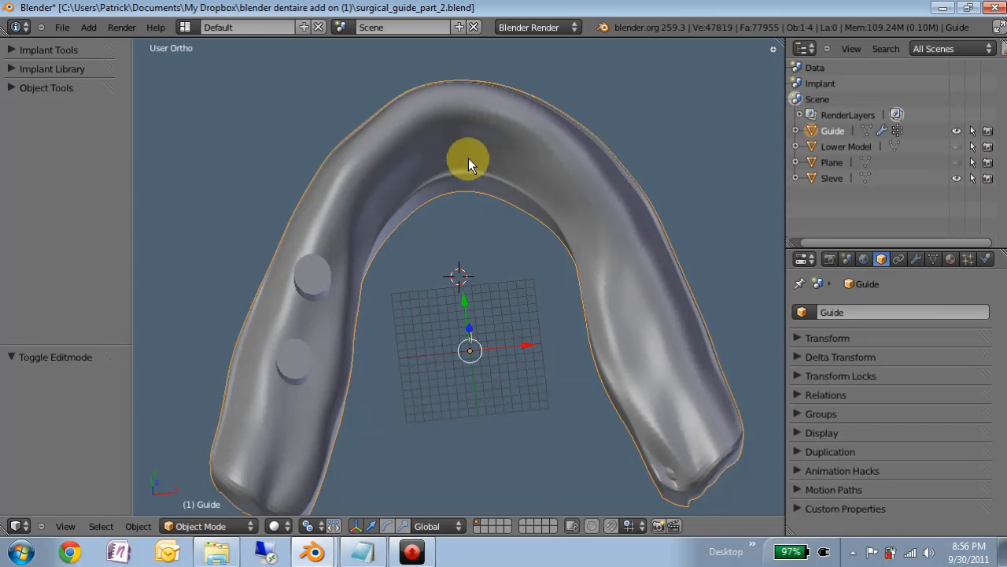
key(shift+d)
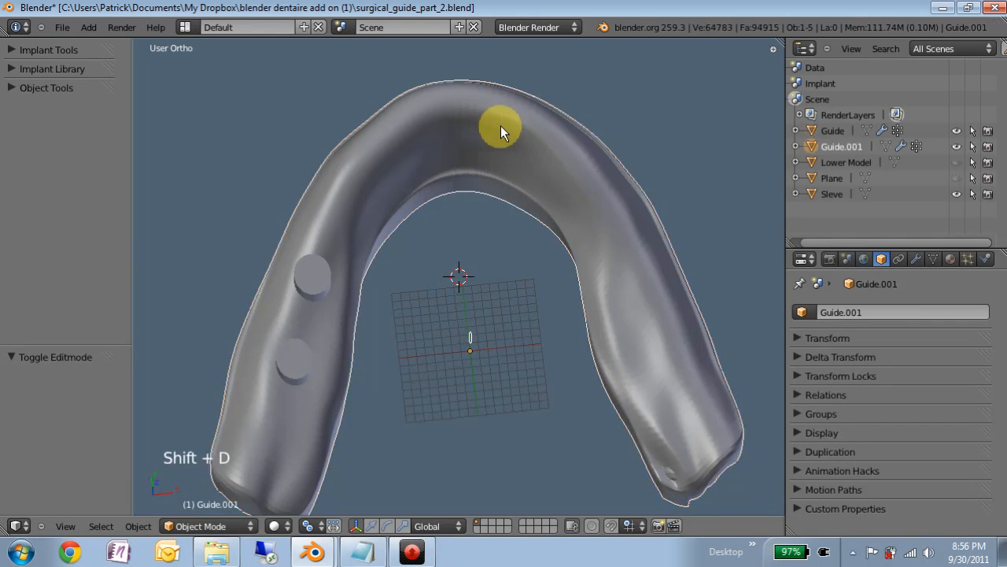
right_click(500, 133)
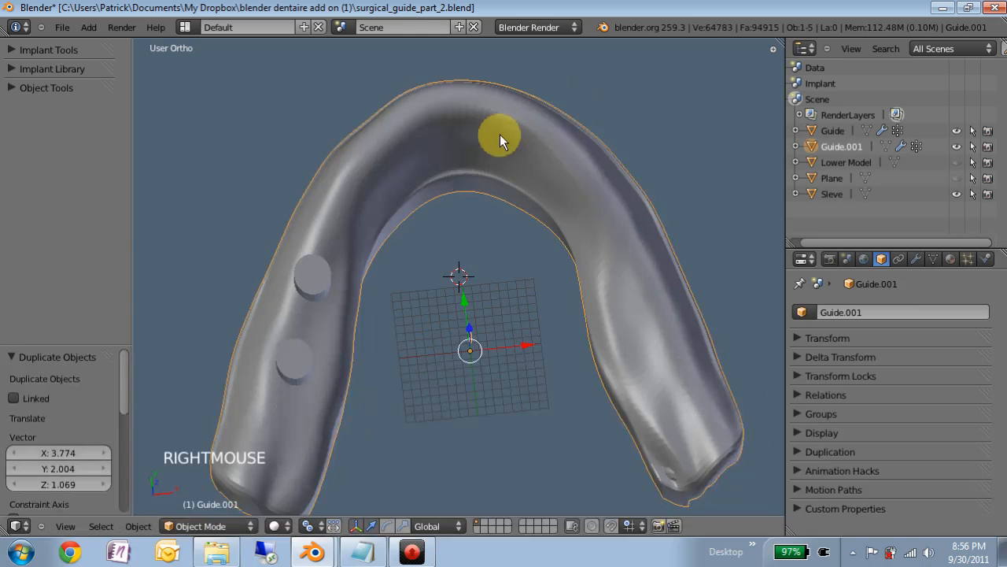
click(956, 130)
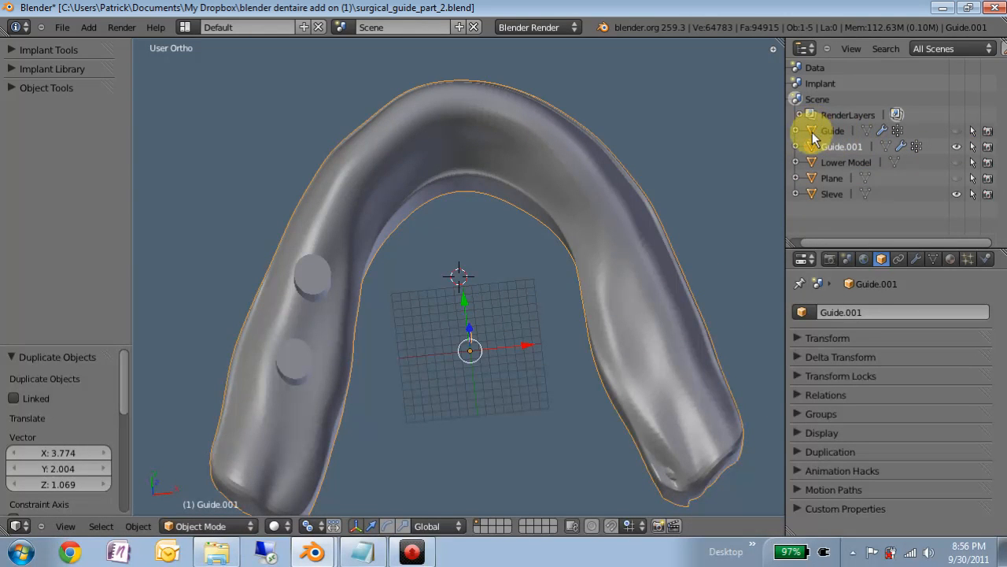
Step: Apply all modifiers on the duplicated guide: both Shrinkwraps, Multires and Smooth
double_click(913, 261)
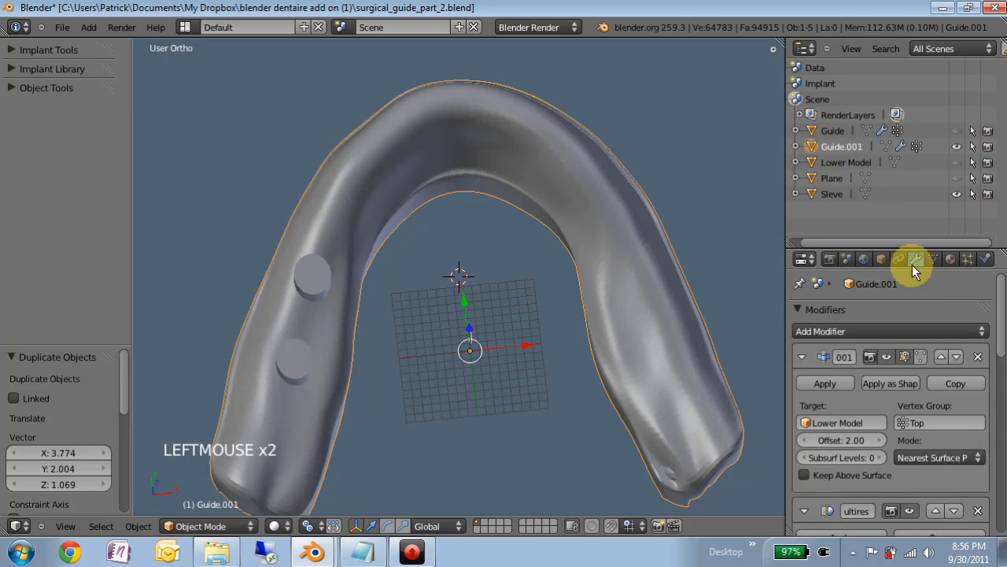
click(824, 383)
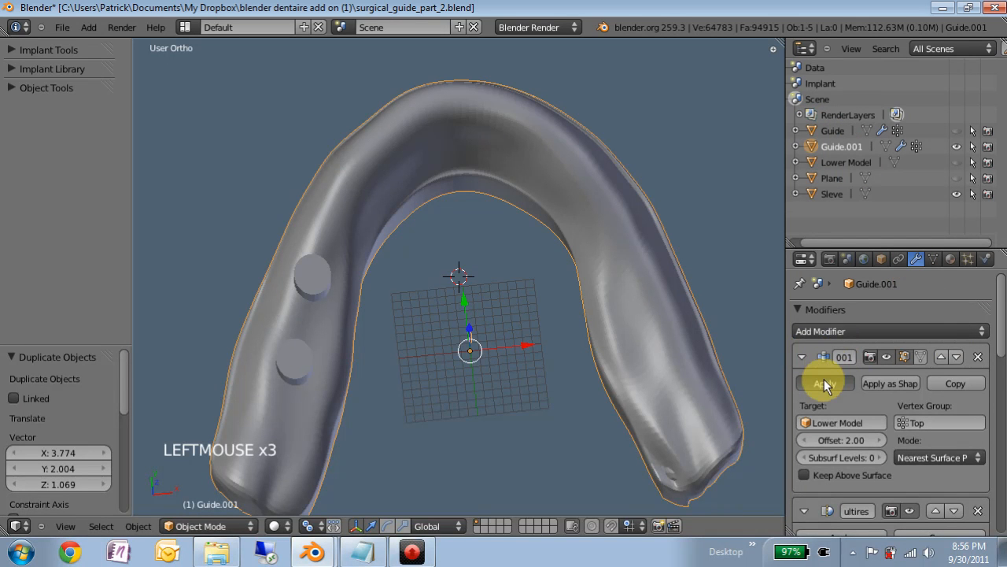
click(825, 384)
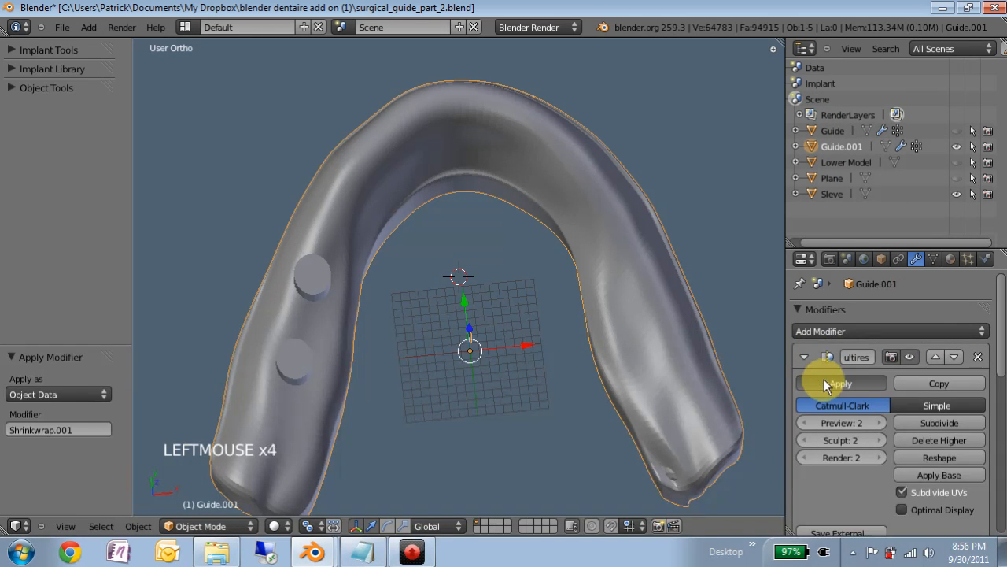
click(824, 384)
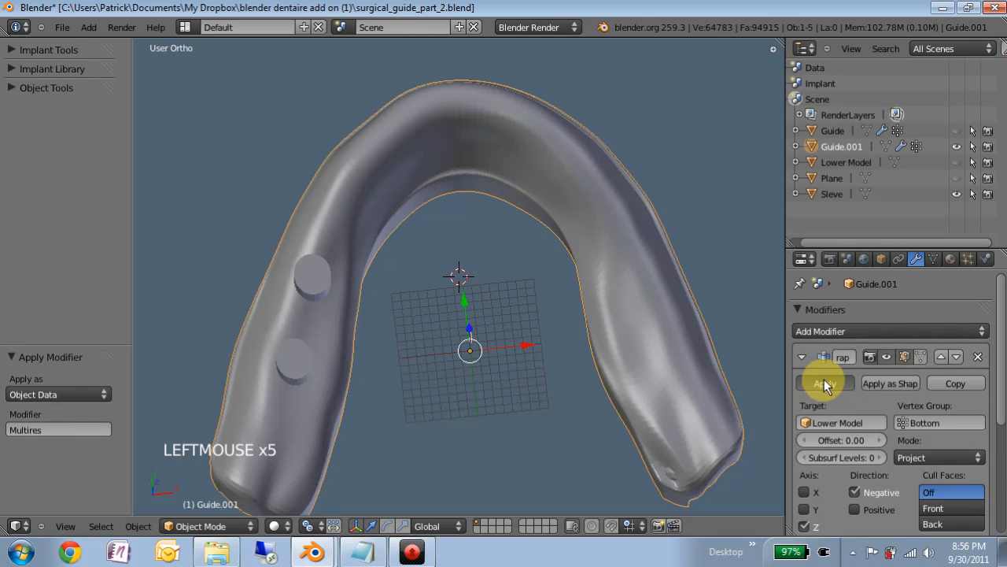
click(824, 383)
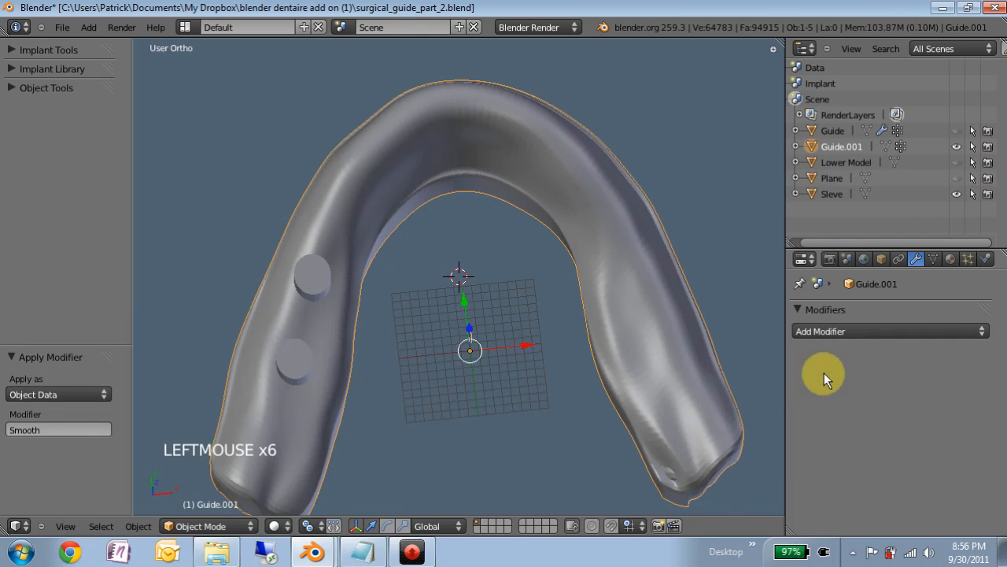
Step: Rename the duplicated guide object as "Guide Final"
click(879, 258)
click(868, 314)
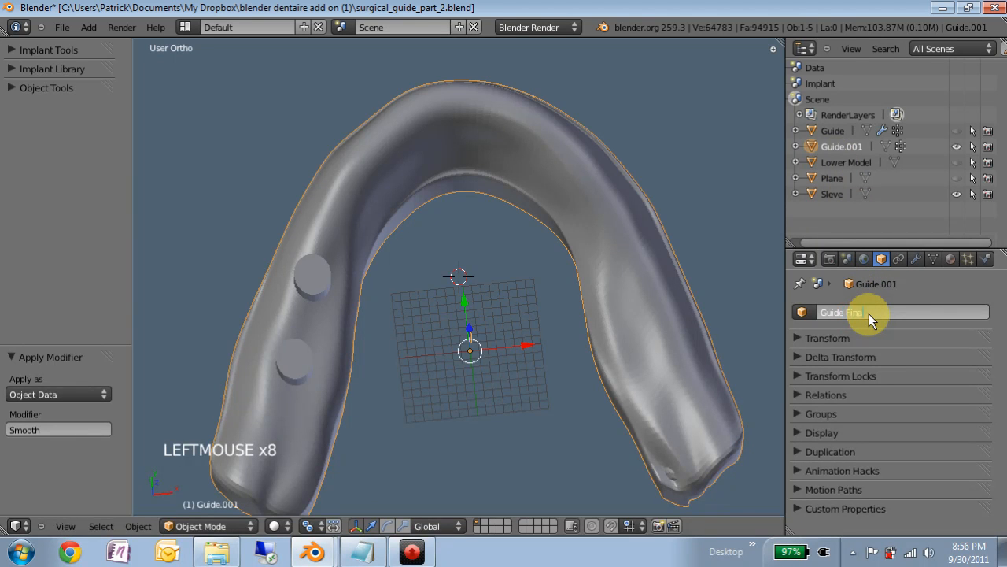
key(Return)
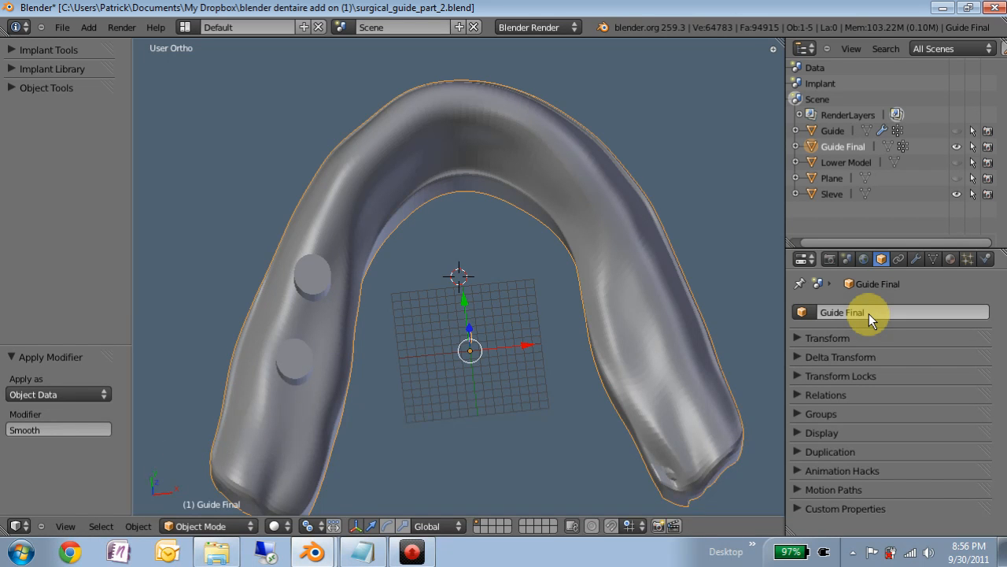
Step: Enter Edit Mode on Guide Final and turn off limiting the selection to visible geometry
key(Tab)
middle_drag(452, 237, 382, 366)
click(383, 355)
middle_drag(620, 230, 405, 243)
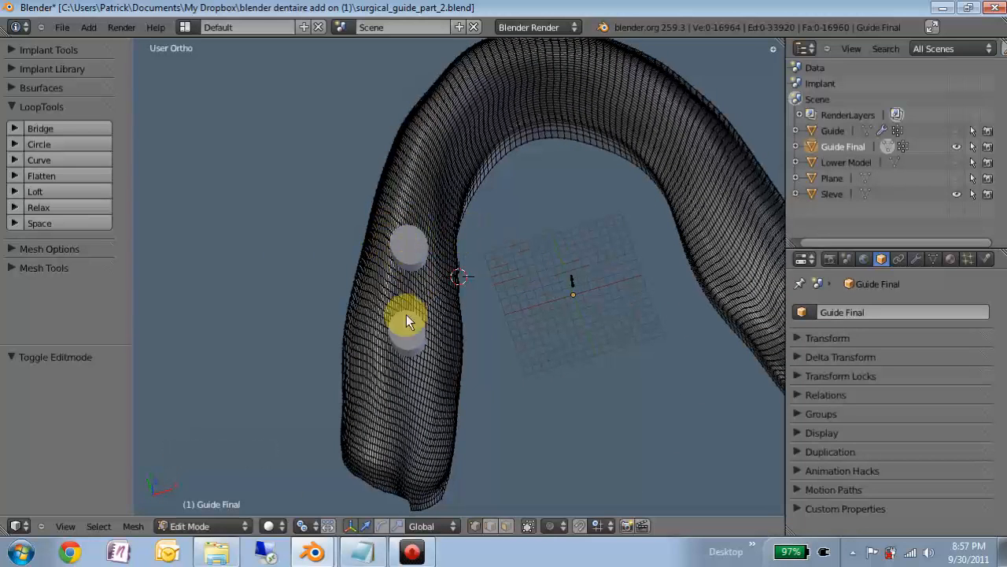
scroll(551, 176, down, 2)
middle_drag(612, 234, 615, 273)
scroll(586, 261, up, 1)
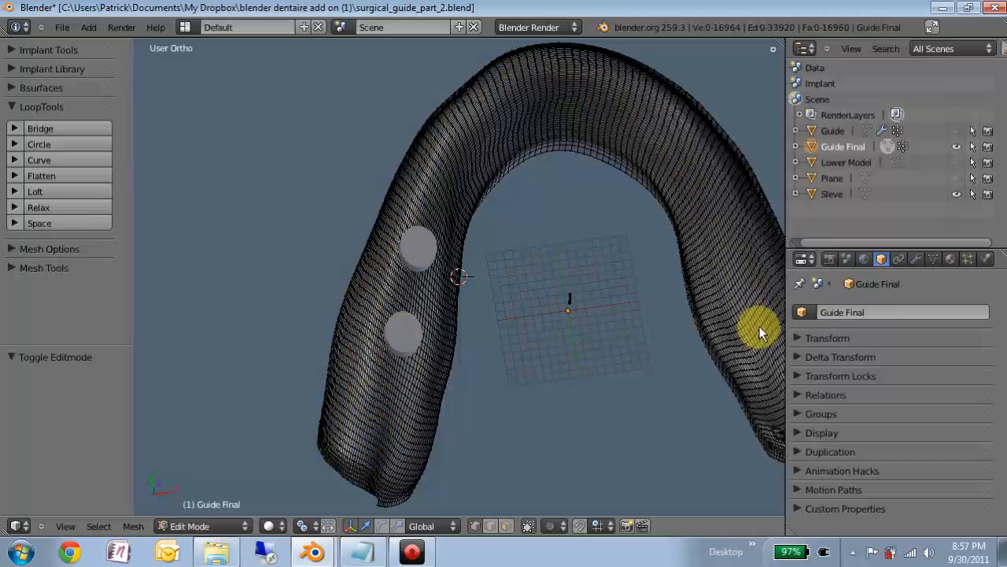
click(530, 525)
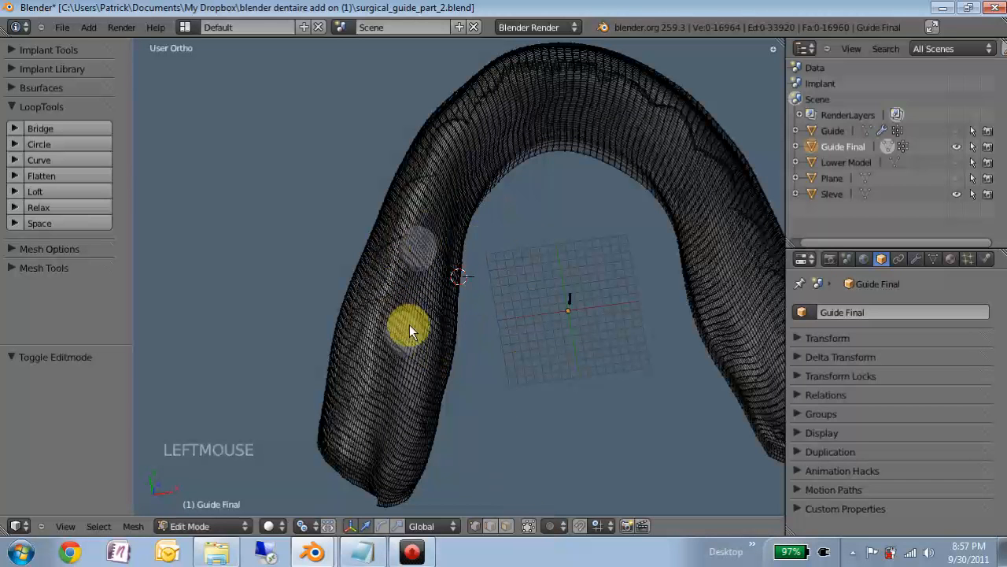
Step: In top view, circle-select the guide section surrounding both sleeves, duplicate it in place and separate the copy into its own object
key(KP_7)
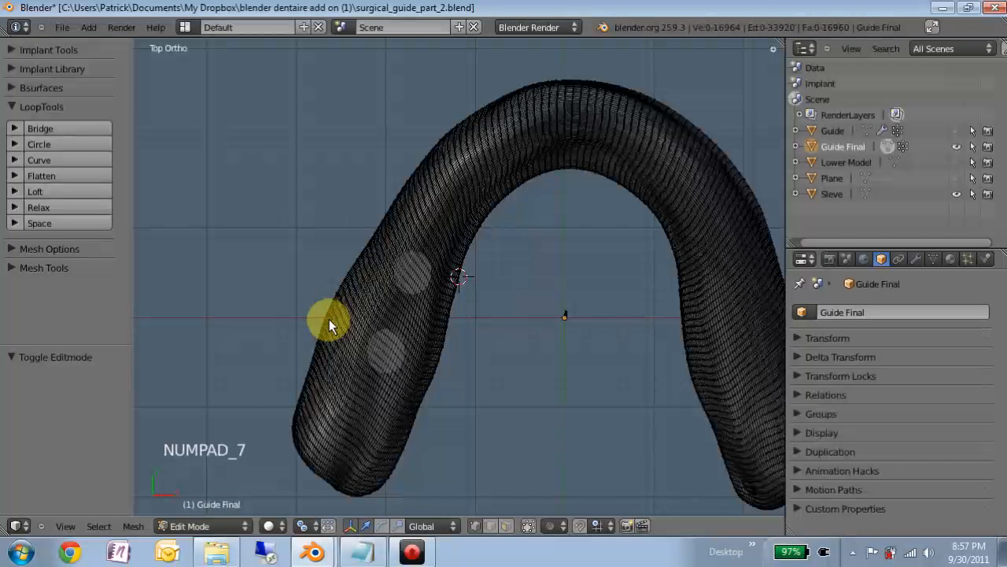
key(c)
scroll(403, 285, down, 2)
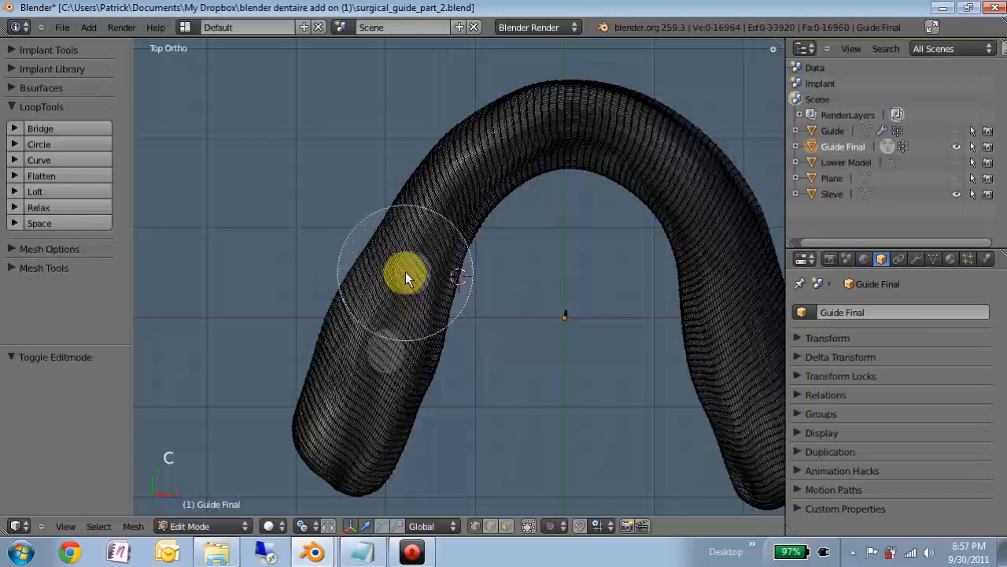
click(414, 261)
mouse_move(415, 261)
mouse_down()
mouse_move(388, 314)
mouse_move(407, 337)
mouse_move(356, 324)
mouse_move(371, 297)
mouse_move(377, 340)
mouse_move(411, 366)
mouse_move(416, 355)
mouse_up()
right_click(403, 339)
key(shift+d)
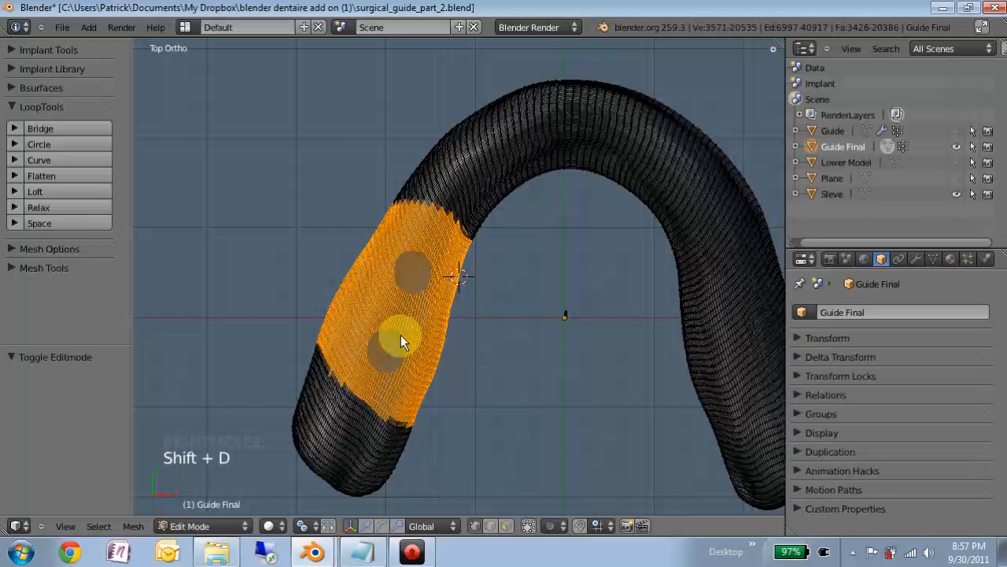
right_click(401, 298)
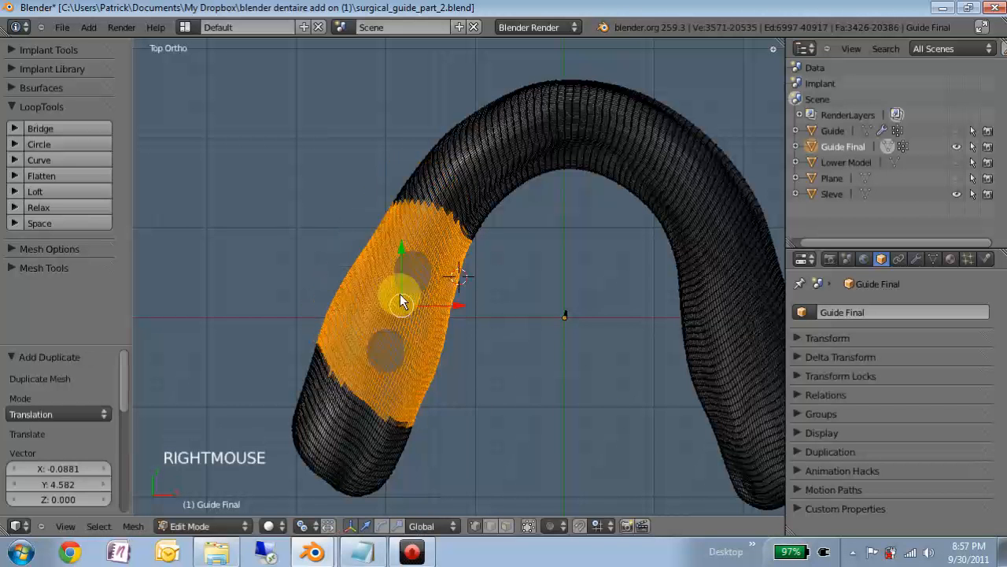
key(p)
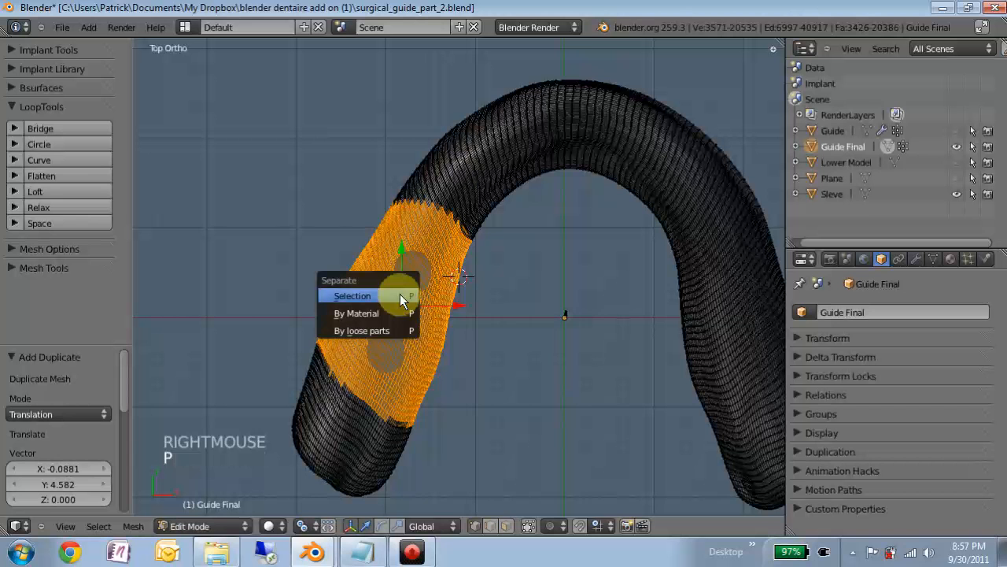
click(400, 295)
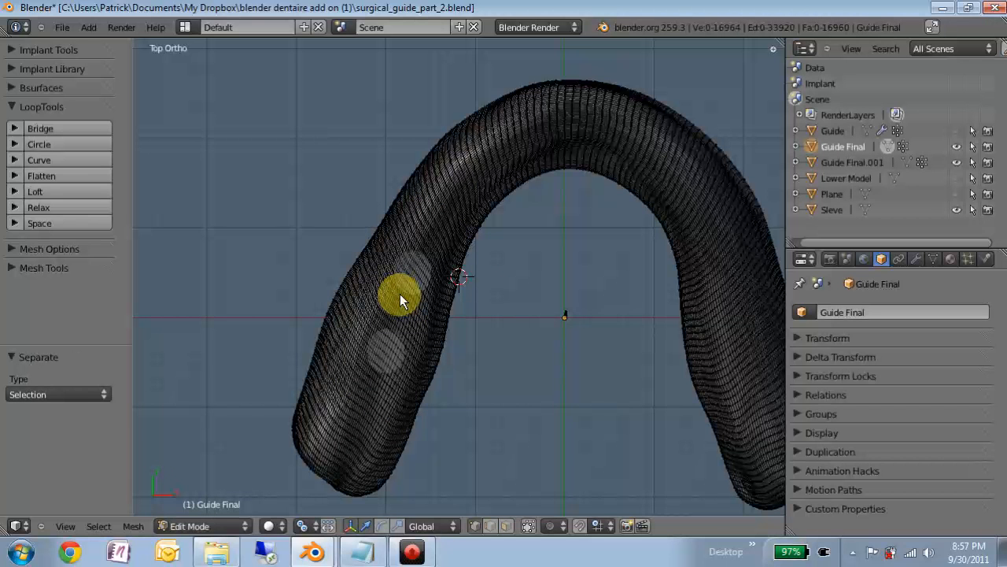
Step: Circle-select the Guide Final mesh immediately around each of the two sleeves through the full thickness, using a smaller brush
key(c)
scroll(409, 269, up, 2)
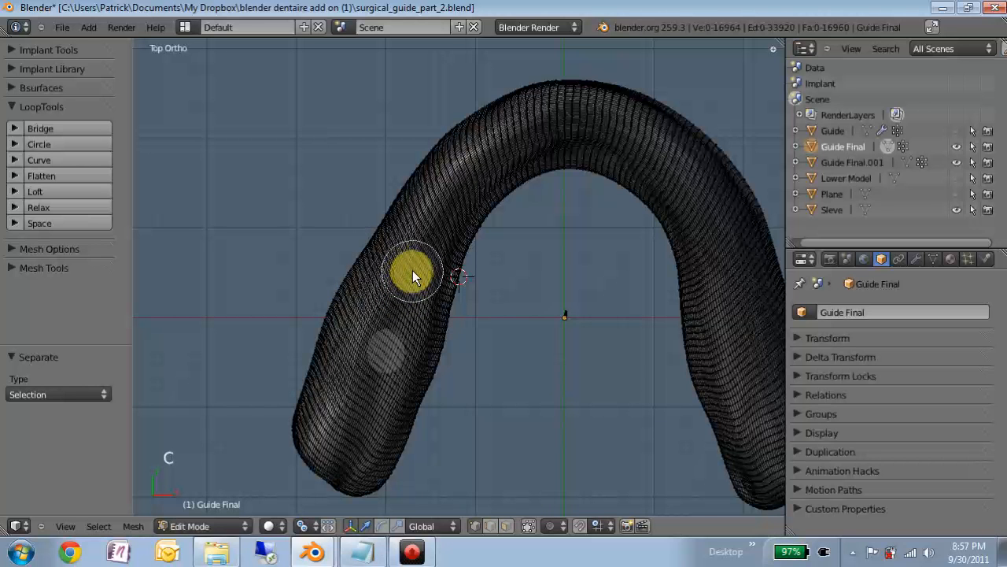
click(413, 275)
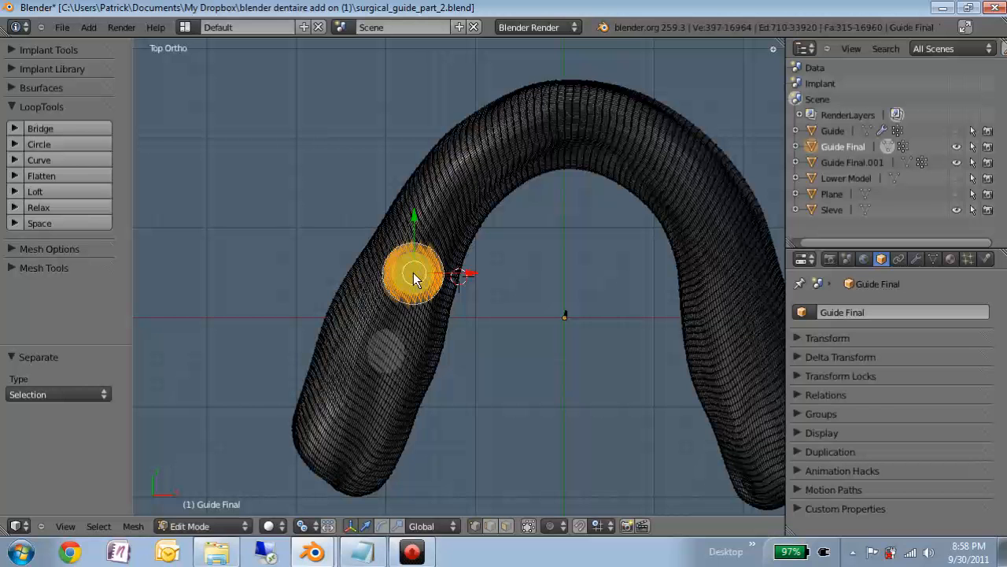
click(388, 351)
right_click(388, 351)
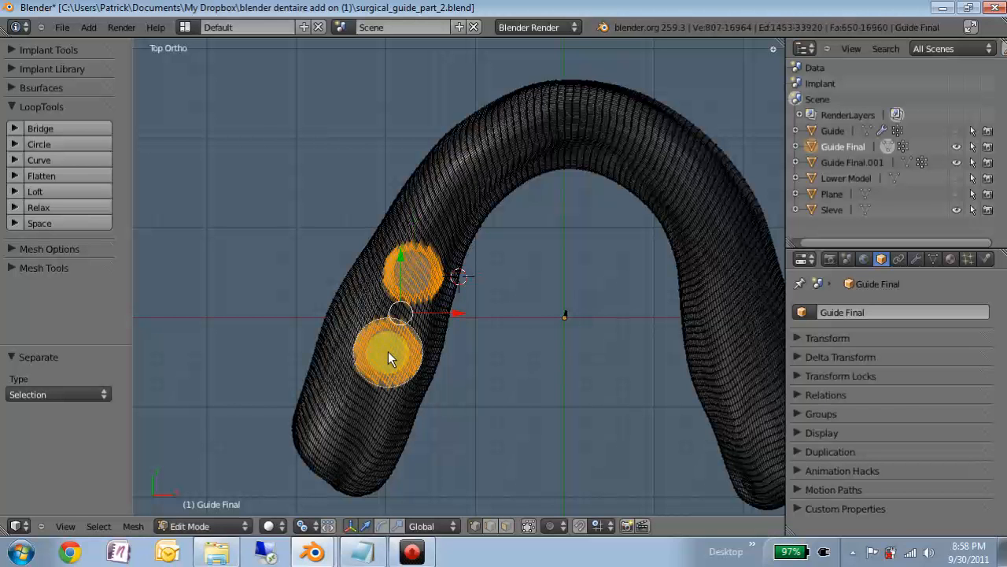
right_click(414, 273)
Step: Extend the circle selection around both sleeves on the tooth side of the guide so it surrounds each sleeve
middle_drag(353, 264, 613, 281)
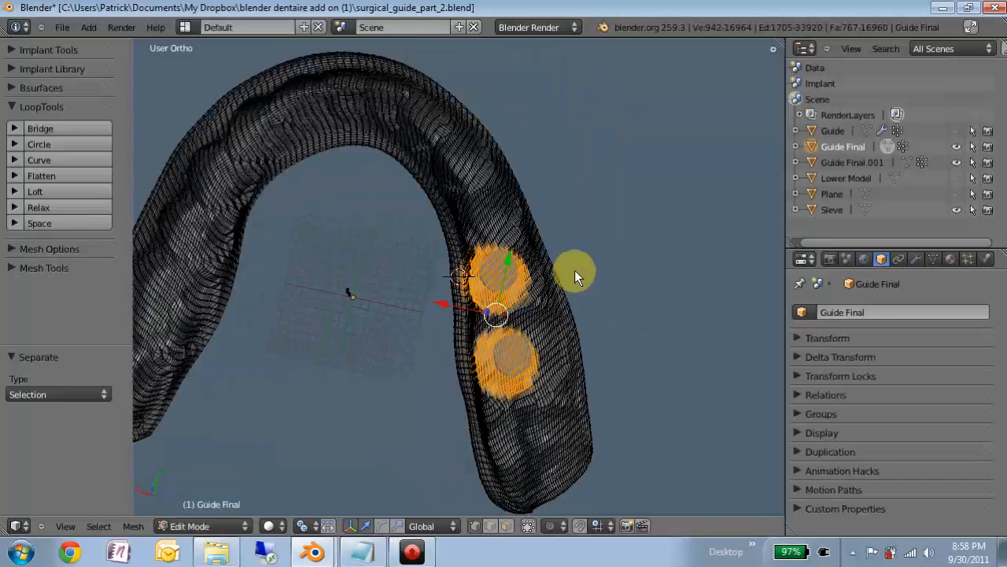
scroll(504, 265, up, 1)
key(c)
click(517, 266)
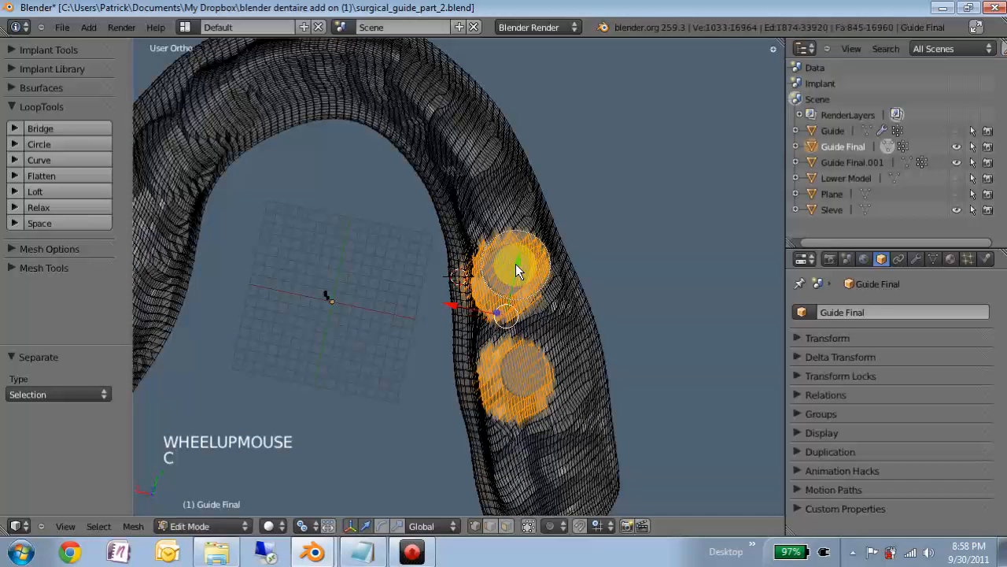
drag(538, 358, 532, 378)
right_click(571, 317)
middle_drag(572, 317, 438, 270)
middle_drag(492, 250, 459, 209)
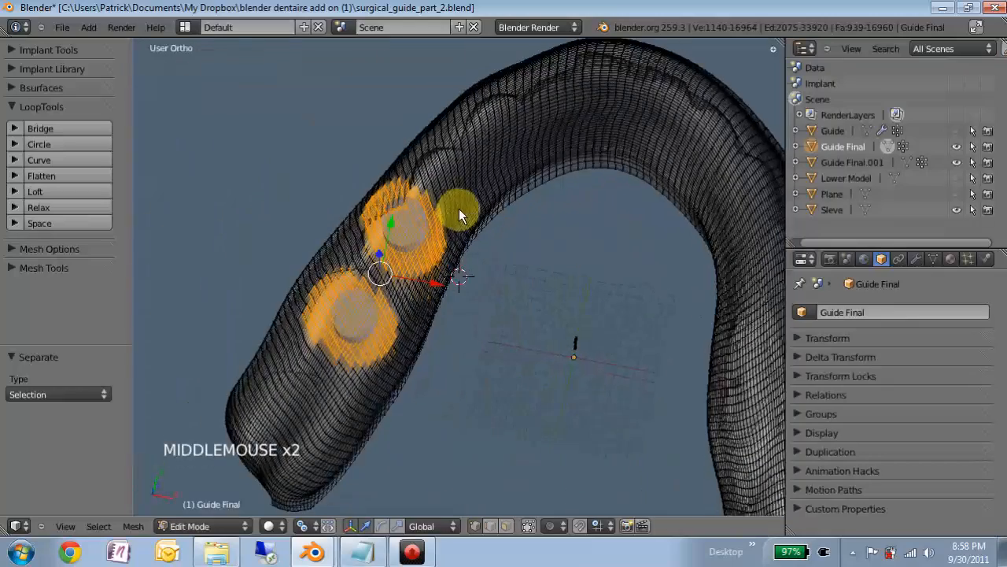
Step: Delete the selected vertices around both sleeves from Guide Final and return to Object Mode
key(x)
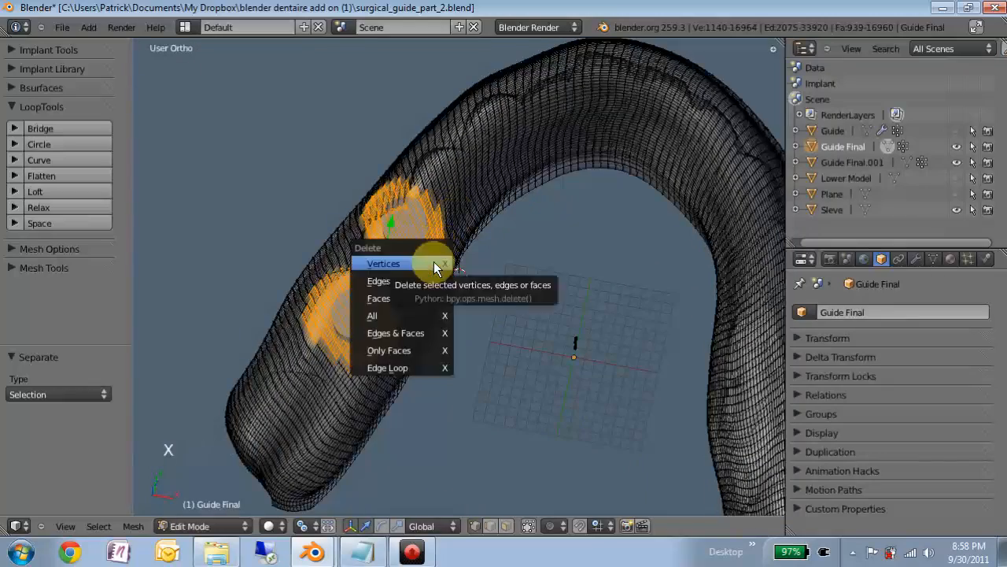
click(433, 264)
scroll(547, 323, down, 2)
middle_drag(547, 323, 562, 264)
key(Tab)
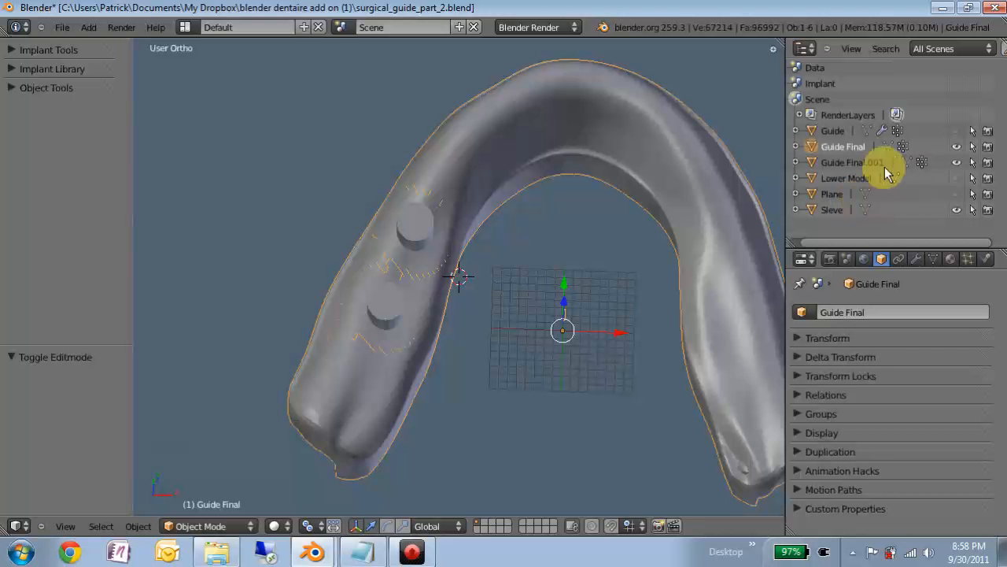
Step: Hide Guide Final and select the separated section Guide Final.001
click(853, 162)
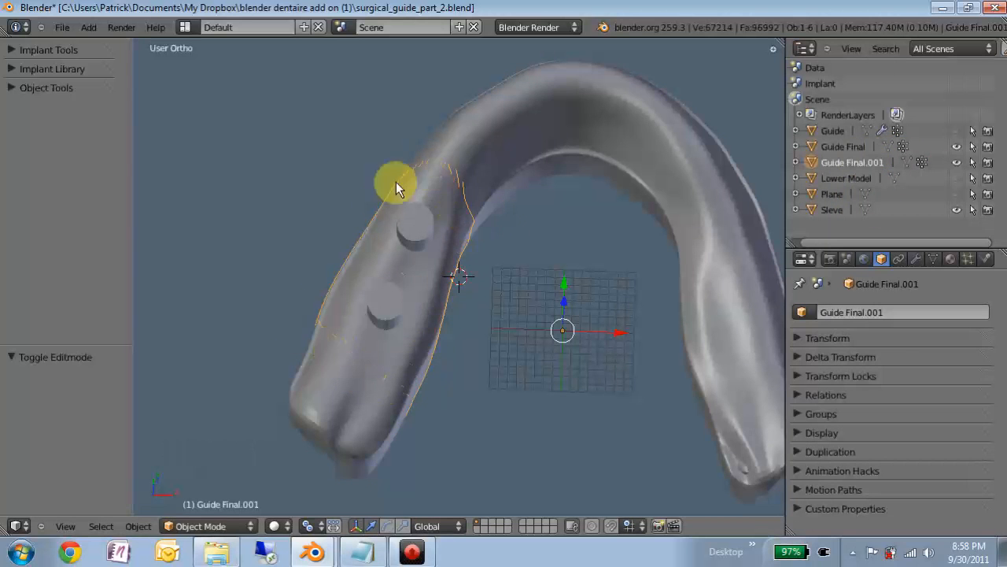
double_click(834, 147)
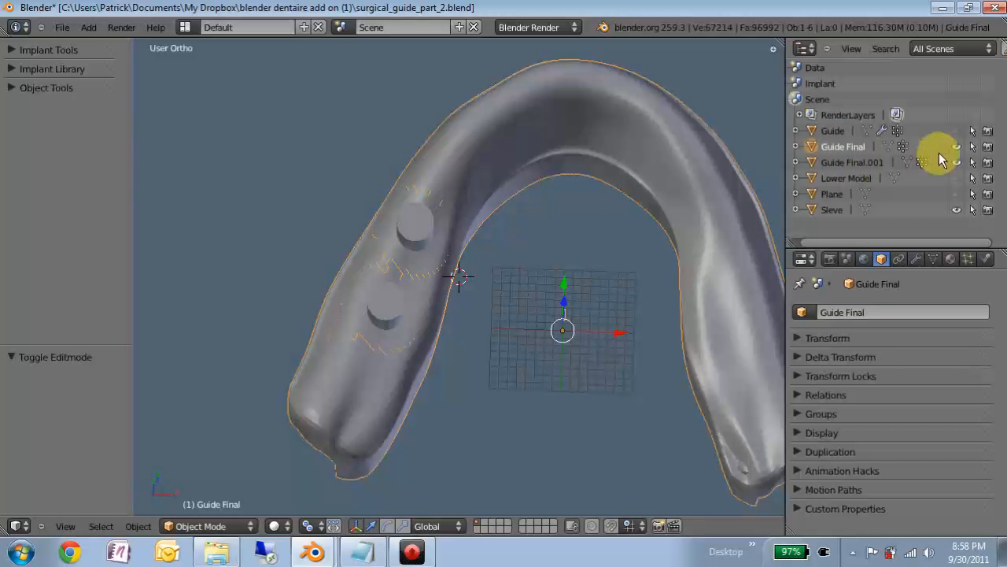
click(957, 146)
middle_drag(377, 372, 345, 297)
scroll(277, 269, up, 2)
right_click(472, 325)
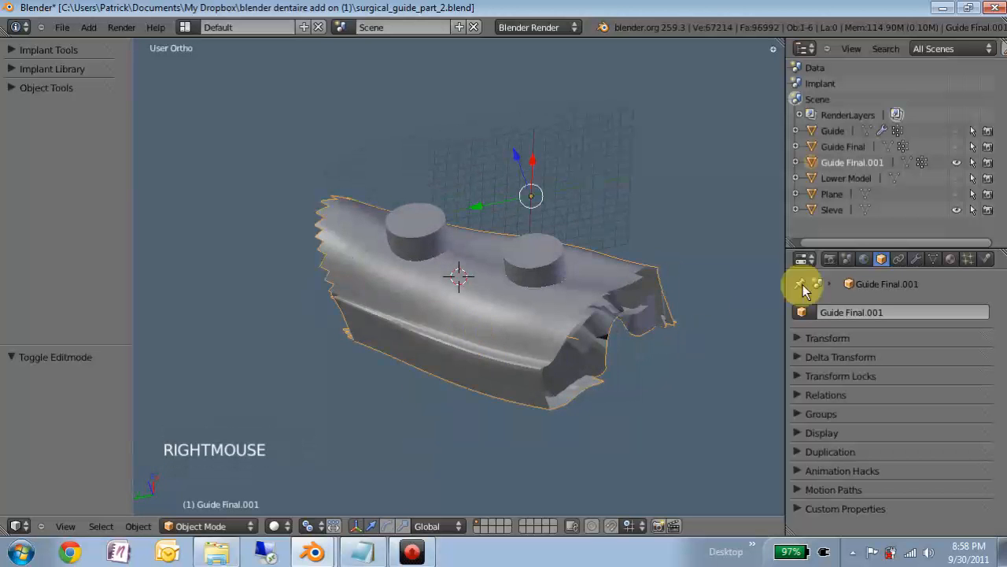
Step: Add a Boolean modifier to Guide Final.001 with Sleve as its target object
click(915, 258)
click(871, 329)
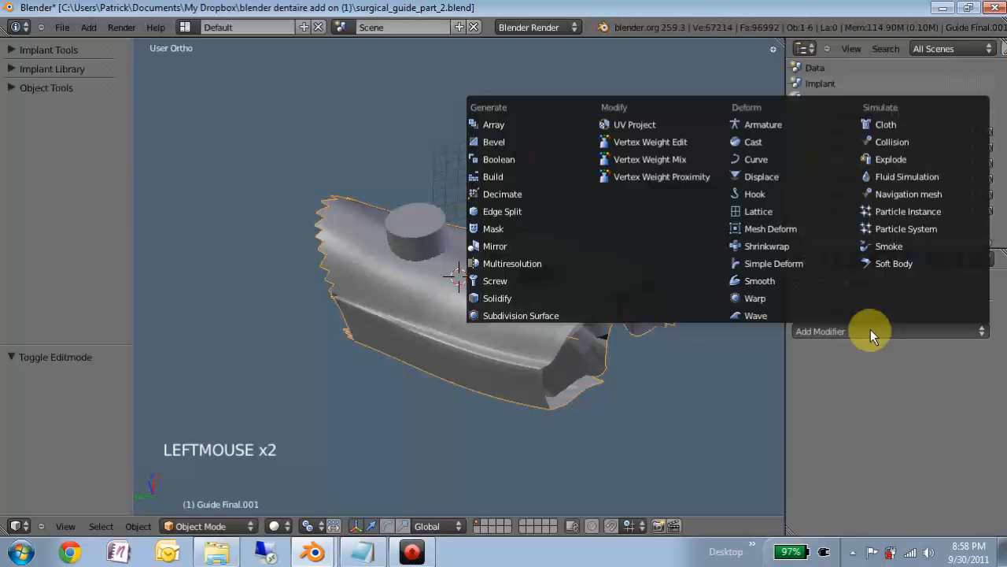
click(509, 159)
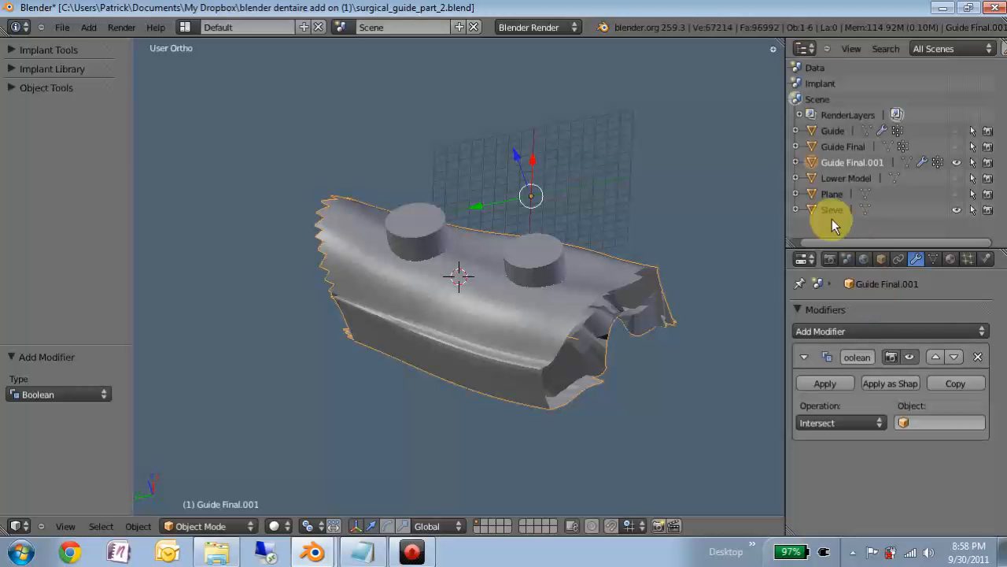
right_click(527, 263)
right_click(489, 343)
click(916, 423)
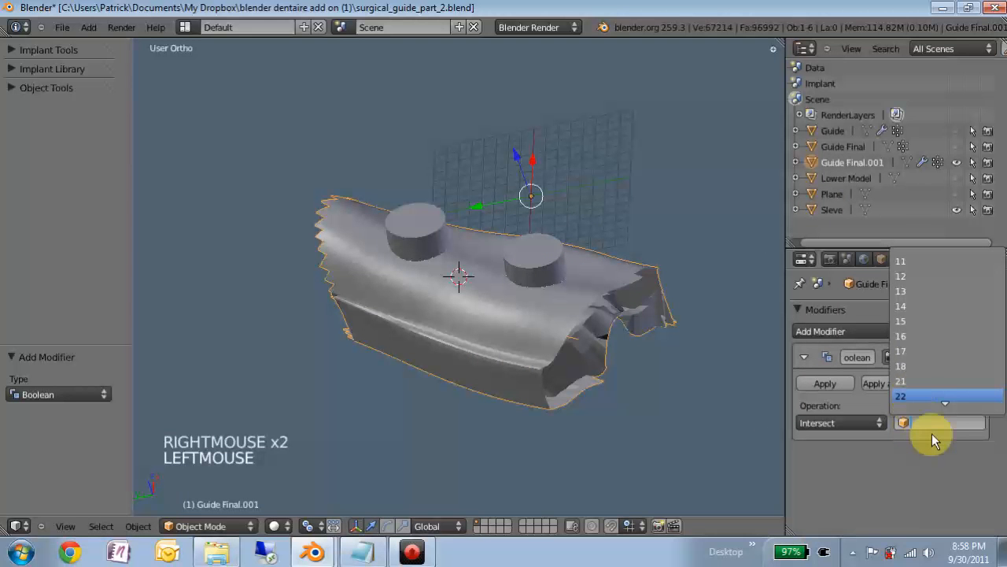
text(Sleve)
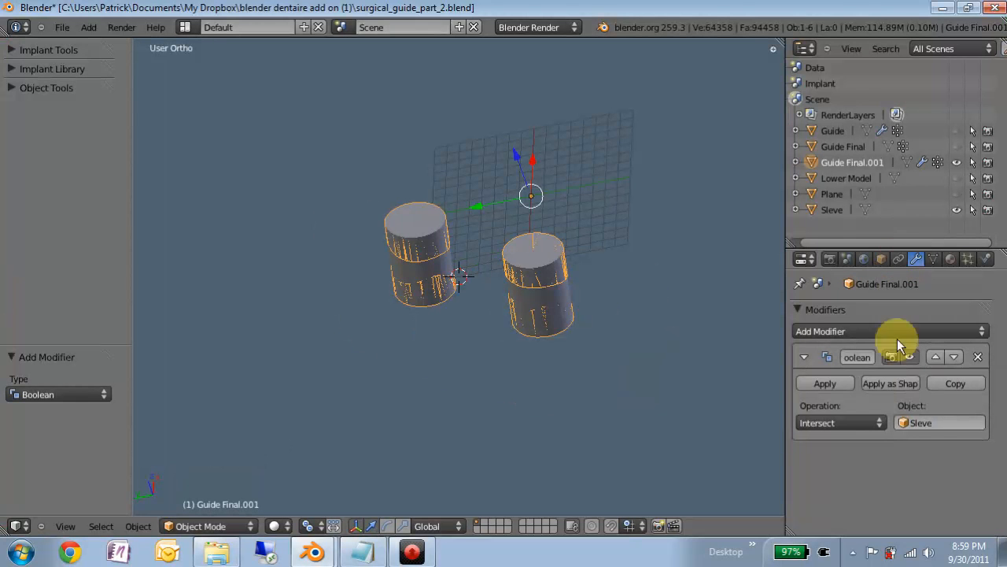
Step: Set the Boolean operation to Union and hide the Sleve object
click(863, 422)
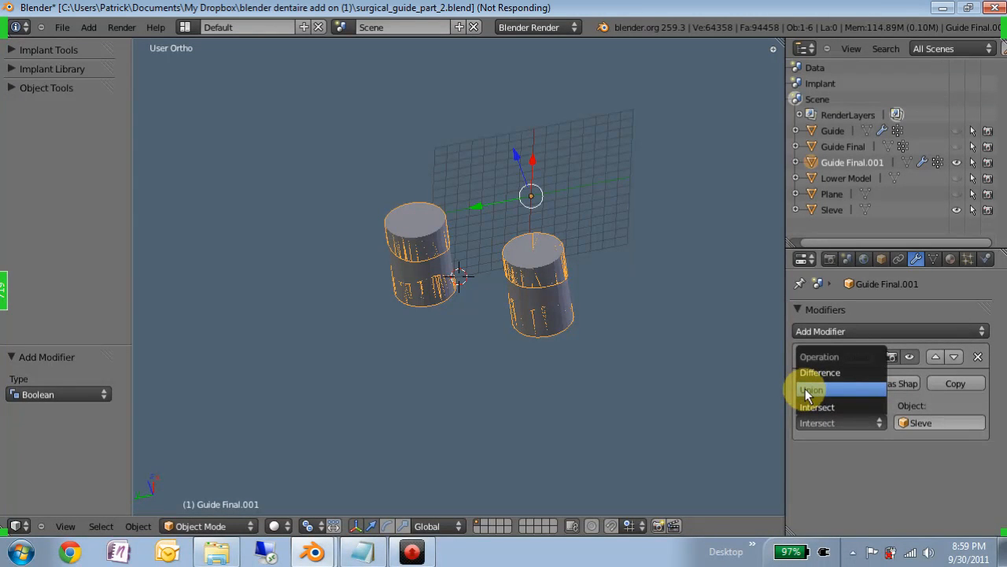
click(955, 208)
middle_drag(429, 288, 427, 420)
scroll(443, 353, up, 2)
middle_drag(519, 322, 669, 323)
Step: Set the Boolean operation to Difference and apply the modifier to Guide Final.001
click(830, 422)
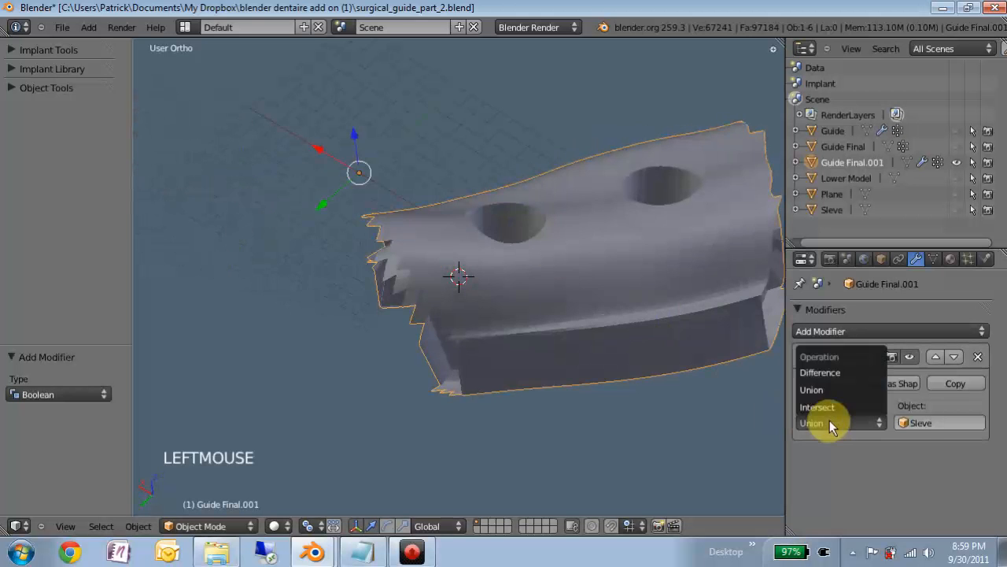
click(816, 373)
middle_drag(362, 292, 480, 375)
middle_drag(649, 195, 526, 341)
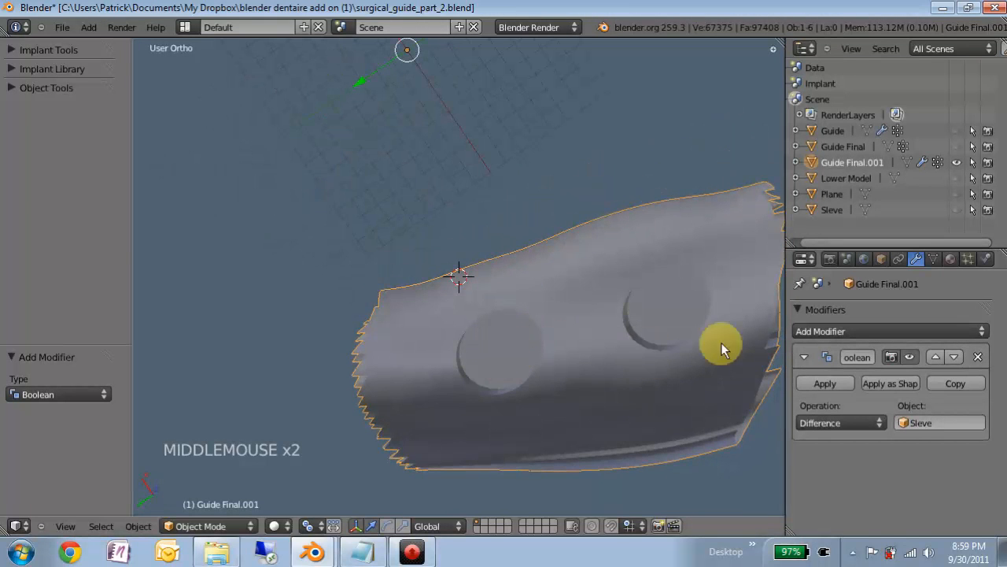
scroll(652, 316, down, 2)
scroll(574, 371, up, 2)
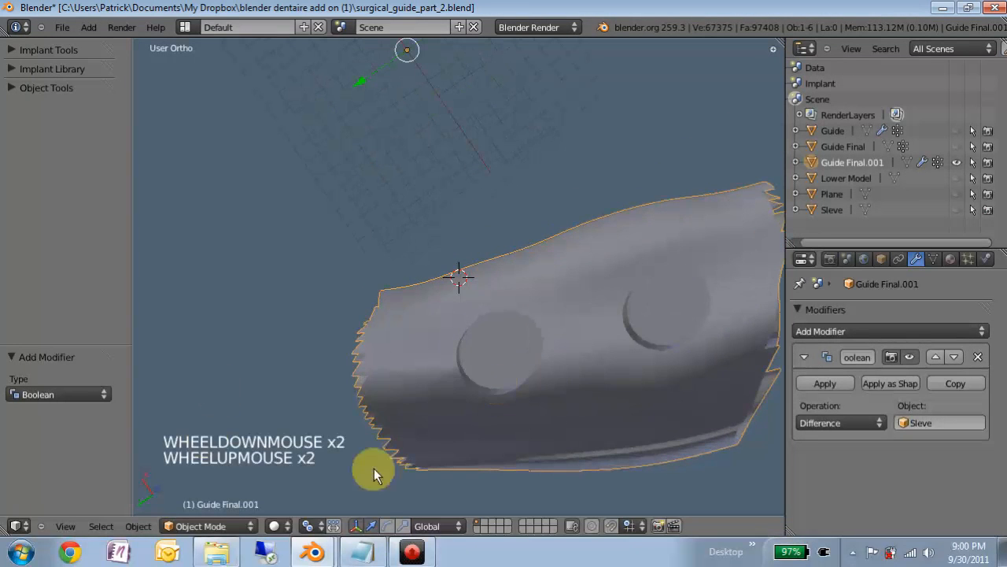
middle_drag(474, 391, 516, 376)
click(826, 383)
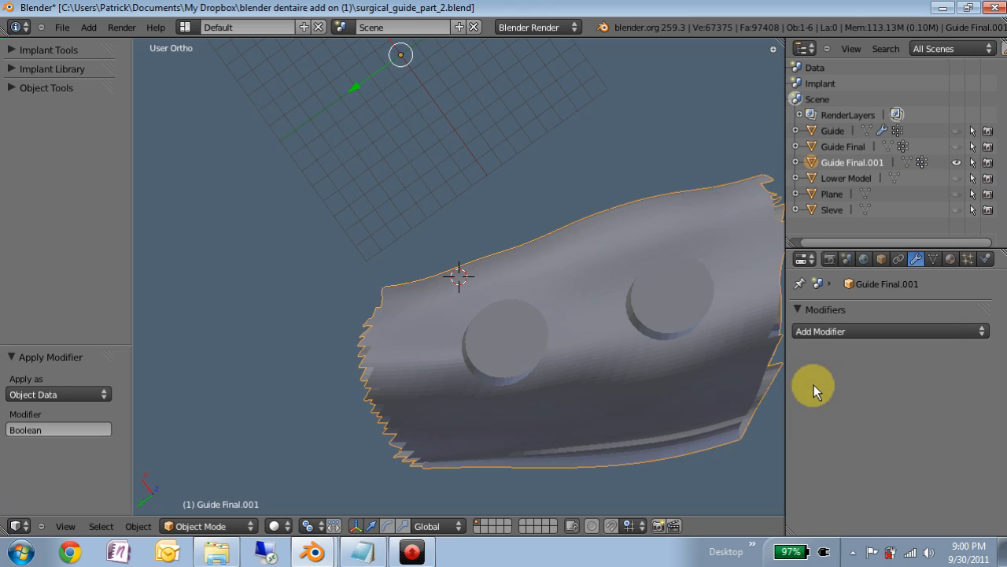
Step: Examine the mesh of Guide Final.001 around both sleeve cuts in Edit Mode, then return to Object Mode
key(Tab)
scroll(520, 369, down, 3)
scroll(520, 368, up, 7)
middle_drag(518, 414, 514, 291)
click(514, 291)
scroll(562, 233, up, 1)
click(575, 228)
scroll(571, 230, down, 4)
middle_drag(569, 231, 569, 253)
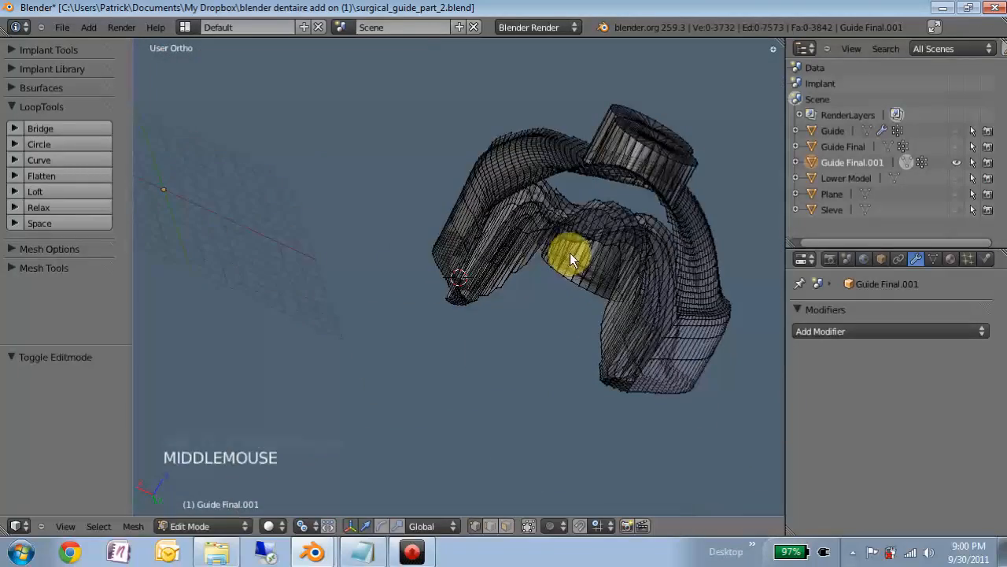
middle_drag(671, 210, 456, 386)
middle_click(538, 329)
scroll(539, 330, down, 3)
scroll(470, 386, up, 2)
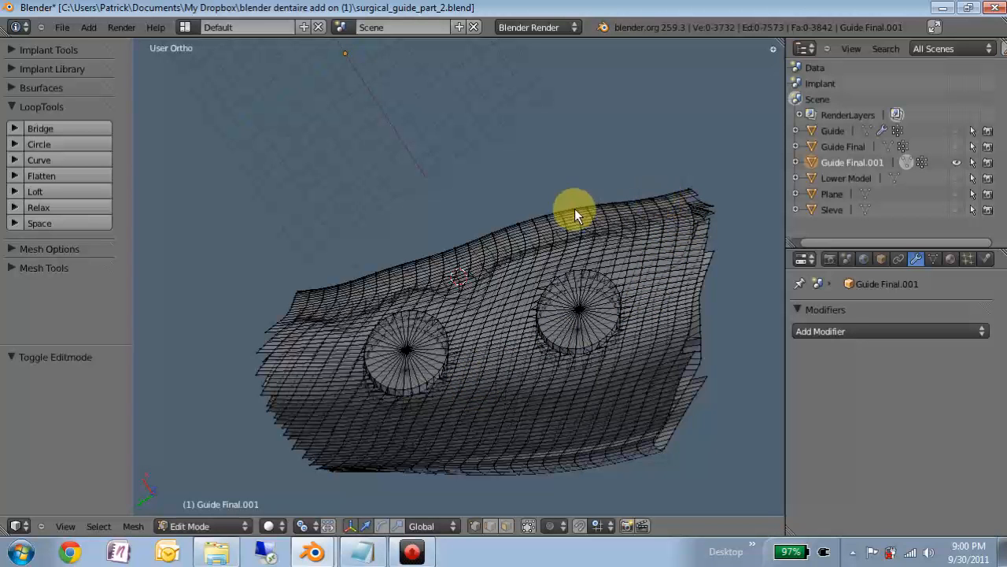
key(Tab)
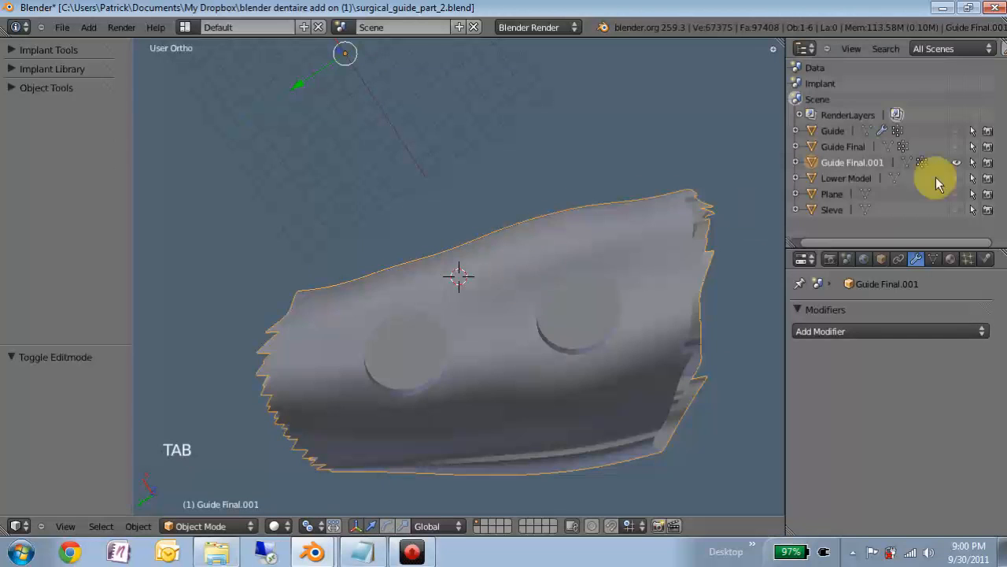
Step: Unhide Guide Final and join Guide Final.001 into it
click(957, 147)
scroll(484, 302, down, 5)
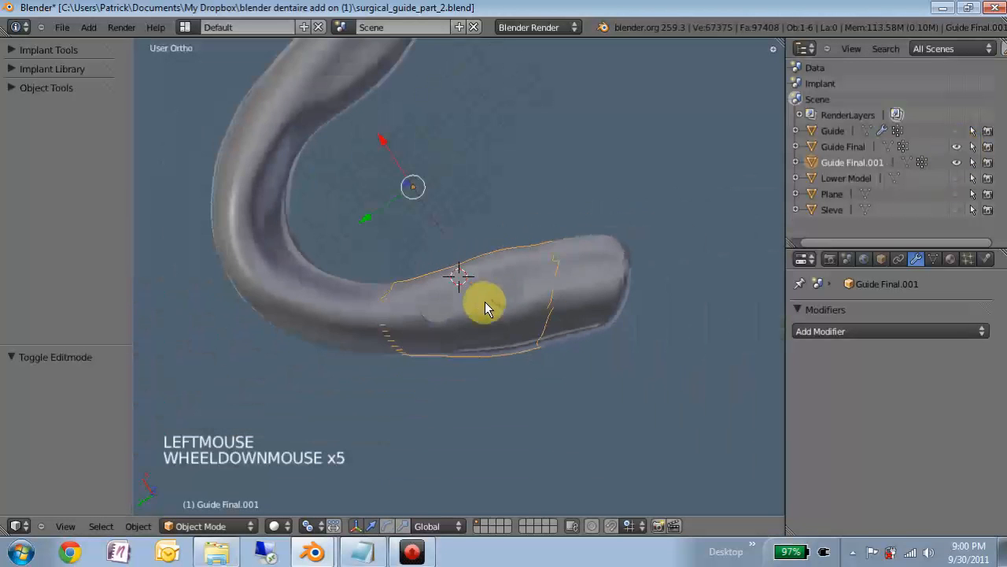
scroll(512, 355, up, 2)
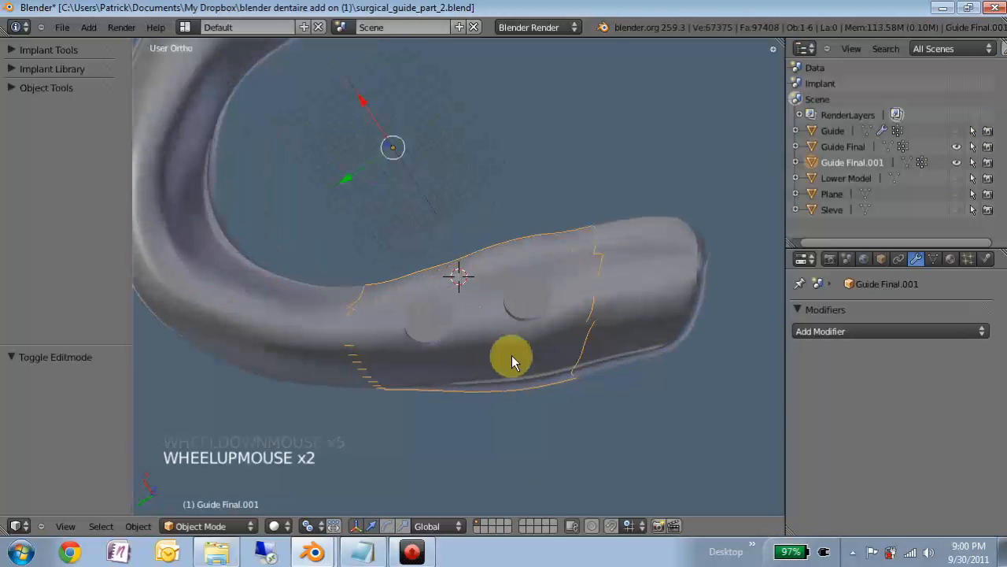
right_click(516, 334)
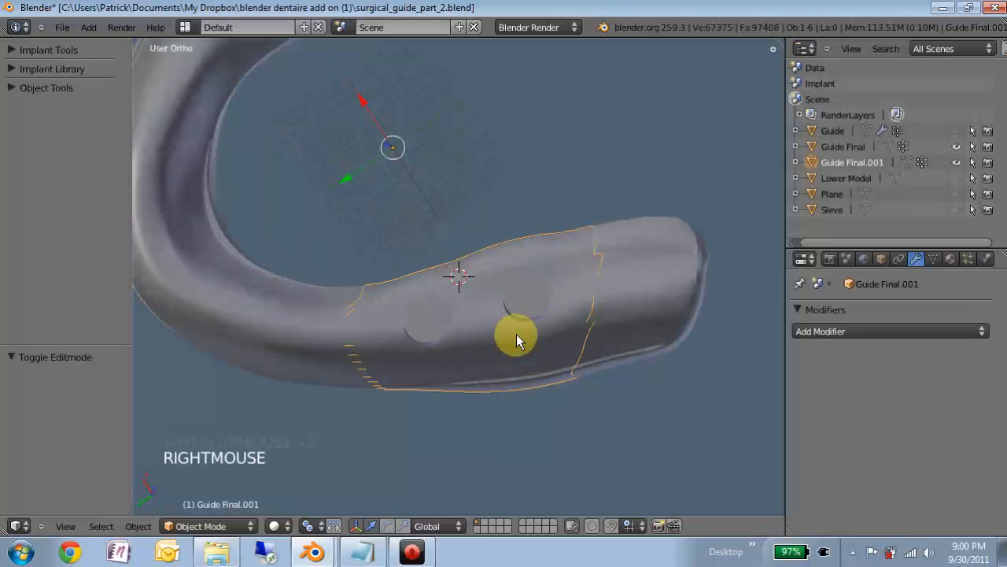
shift+right_click(618, 309)
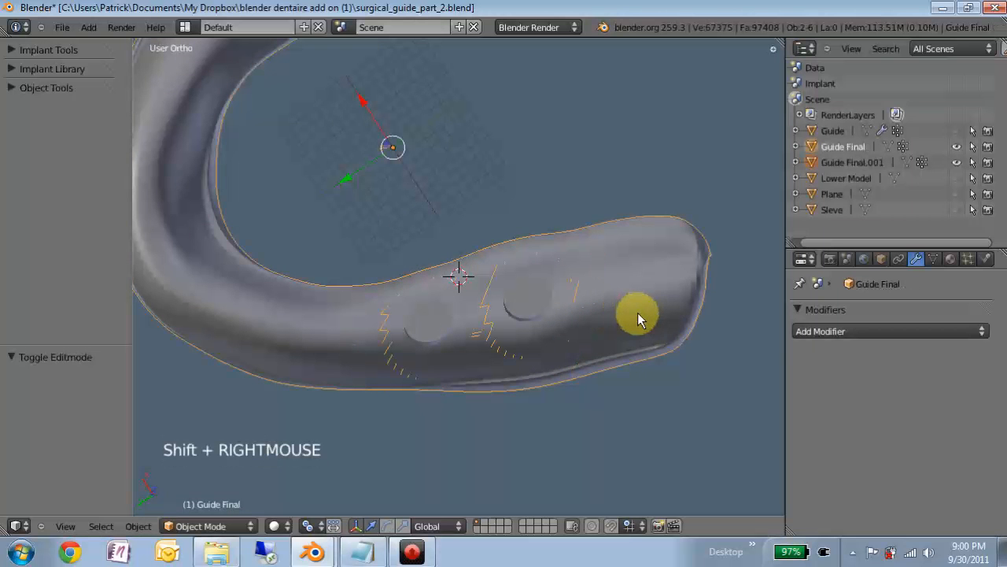
key(space)
text(join)
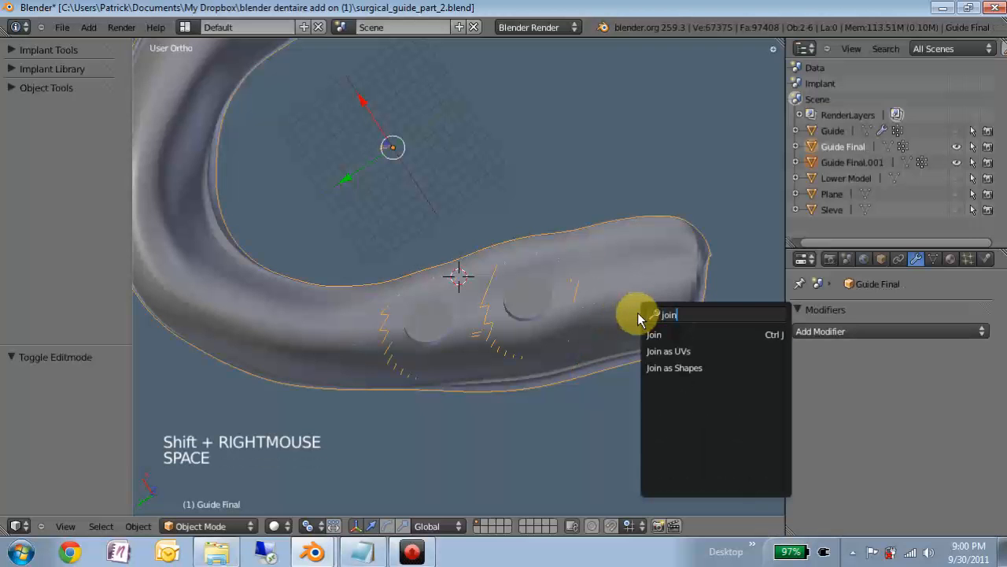
click(663, 334)
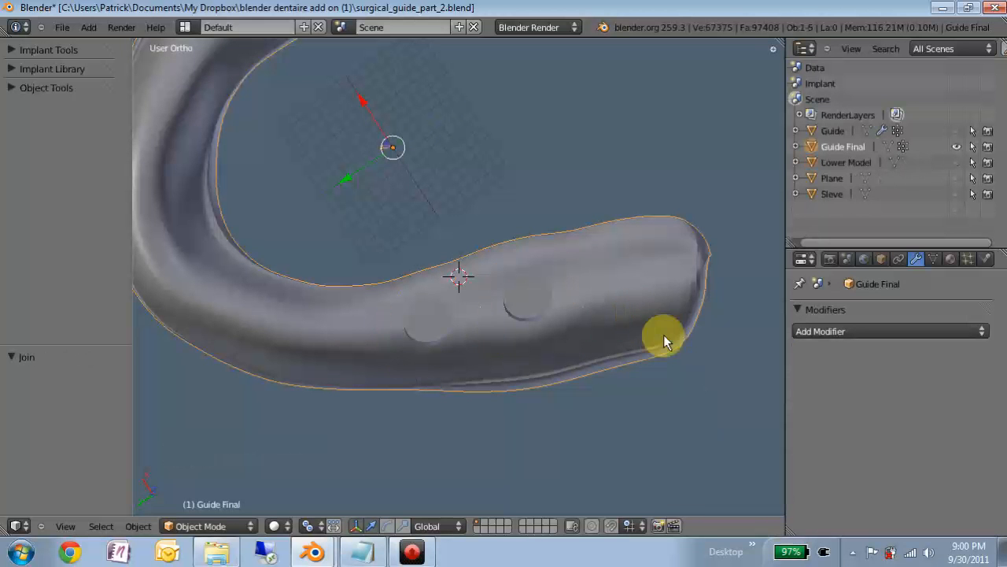
Step: Enter Edit Mode on the joined guide and select all geometry linked to a vertex on its main body
key(Tab)
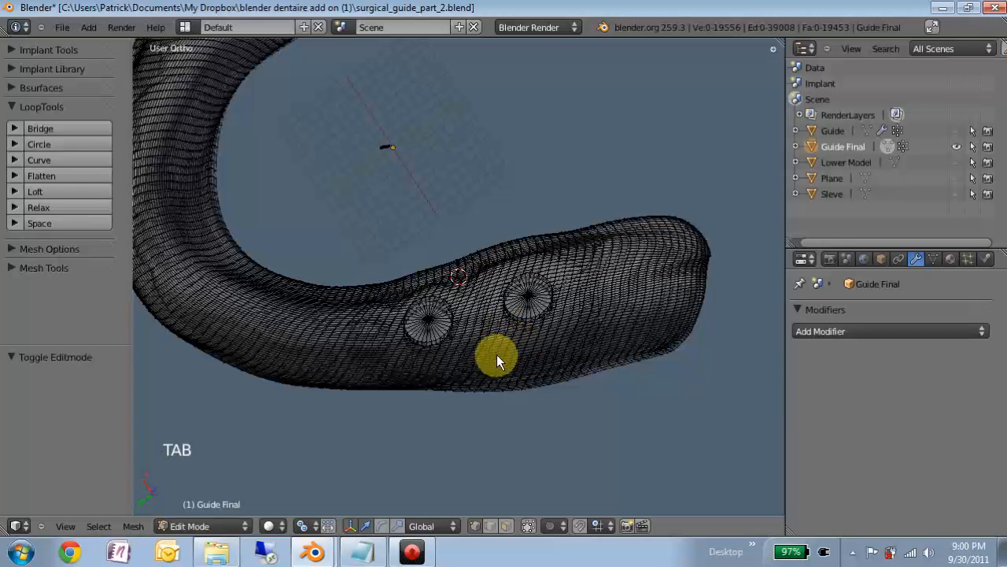
scroll(497, 354, up, 3)
middle_drag(407, 404, 407, 366)
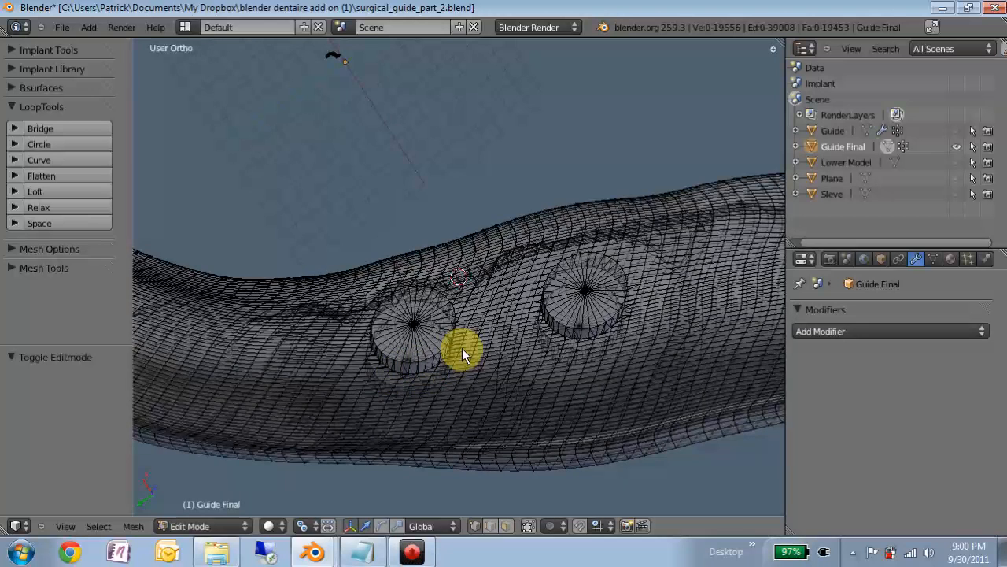
scroll(454, 354, down, 2)
right_click(185, 312)
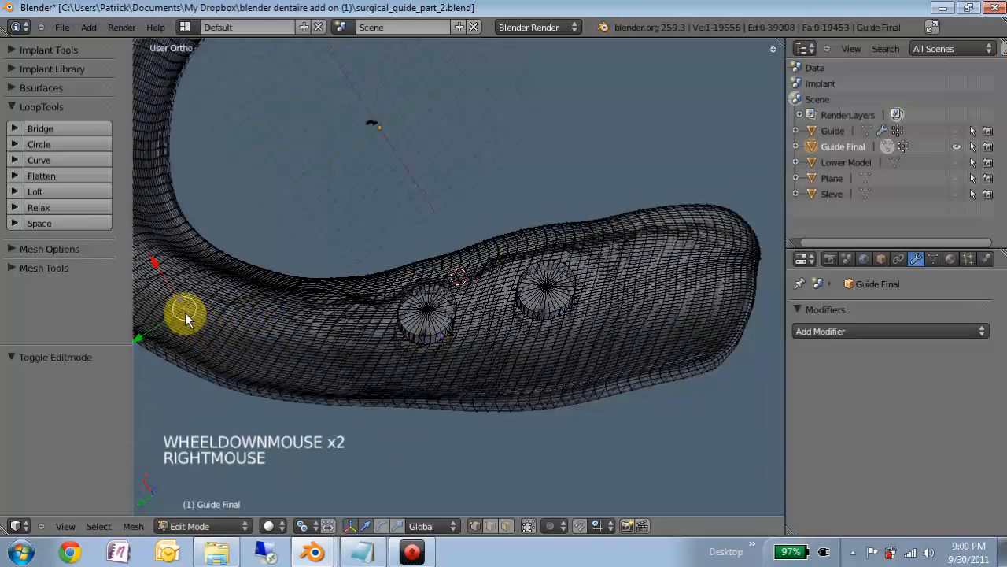
key(space)
text(connec)
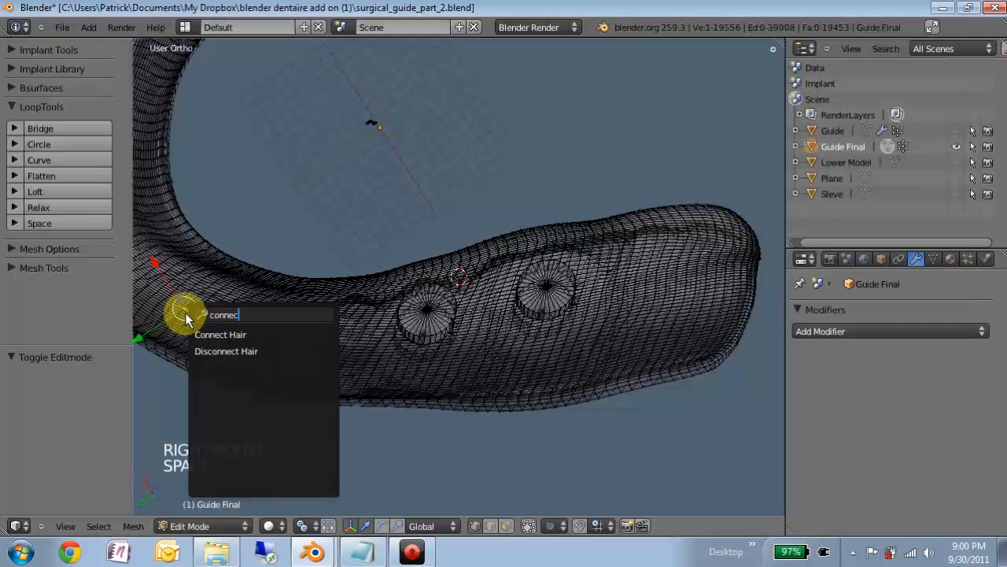
click(94, 526)
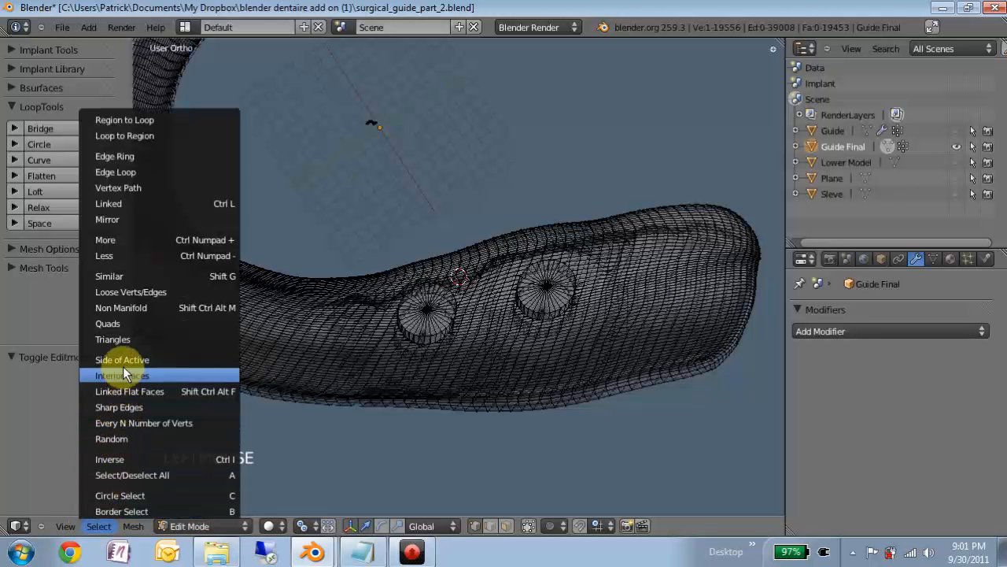
click(130, 203)
Step: Examine the borders between the guide's main body and the joined patches around both sleeves
scroll(504, 291, down, 2)
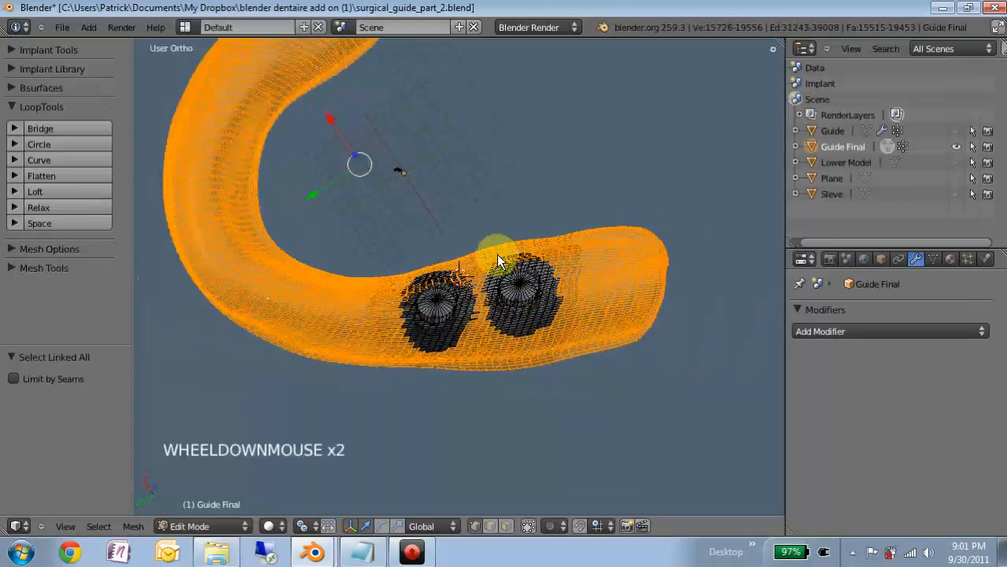
middle_drag(430, 297, 348, 362)
scroll(460, 347, up, 3)
scroll(458, 346, up, 1)
middle_drag(460, 343, 443, 307)
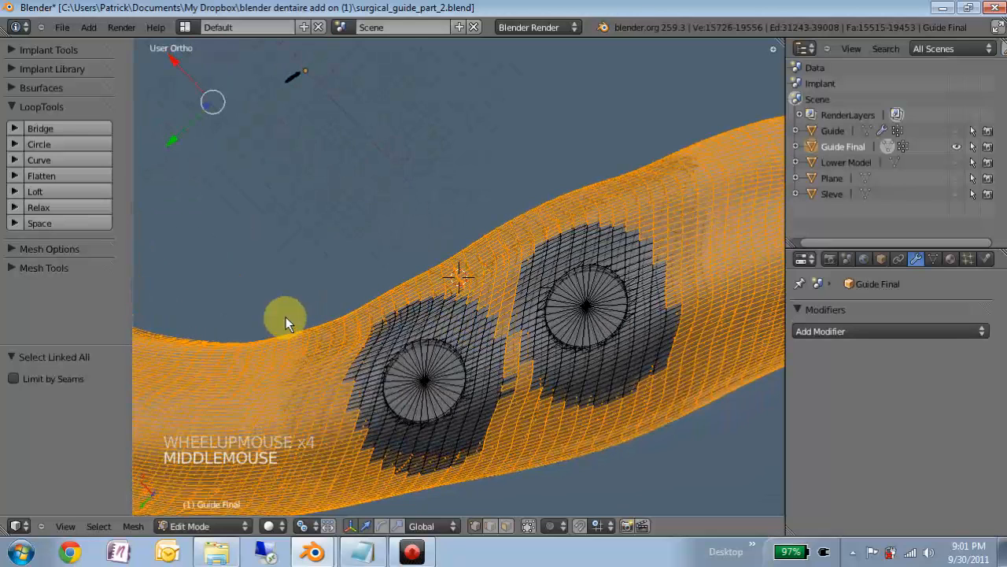
scroll(310, 429, up, 2)
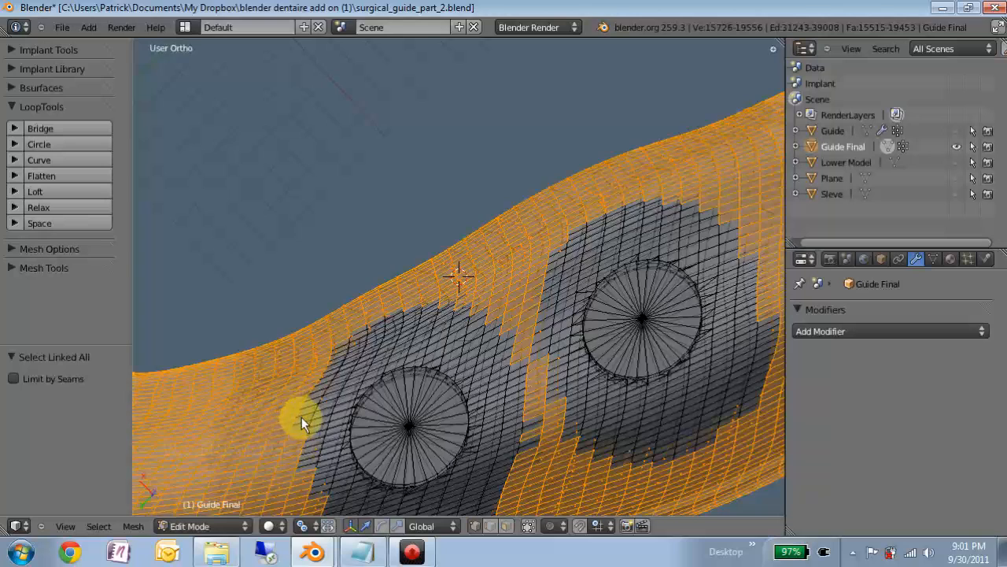
scroll(338, 378, down, 4)
scroll(340, 366, down, 1)
middle_drag(340, 366, 356, 337)
Step: Select the entire Guide Final mesh and remove doubles with a merge threshold of 0.00010
key(a)
key(a)
key(space)
text(remove do)
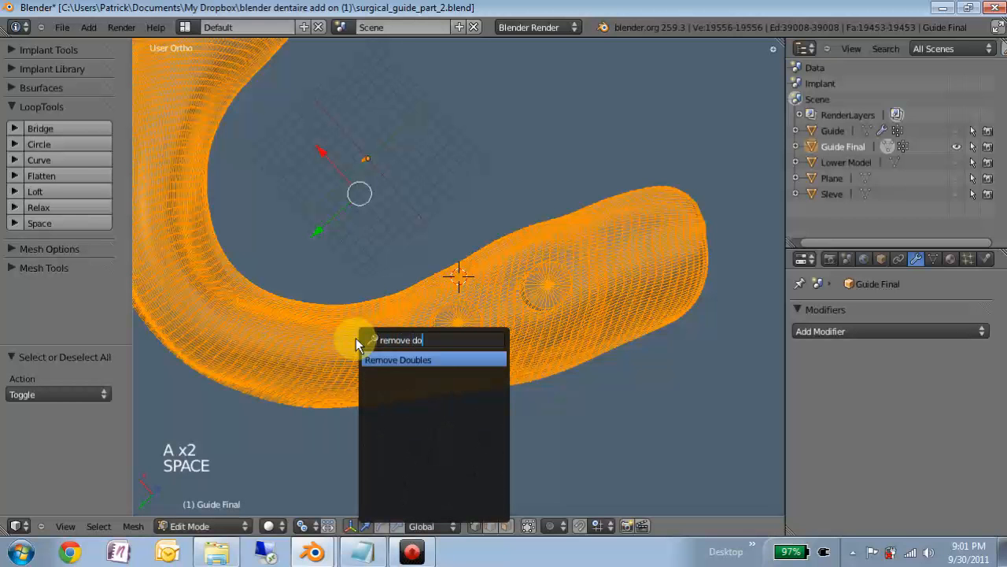
click(373, 360)
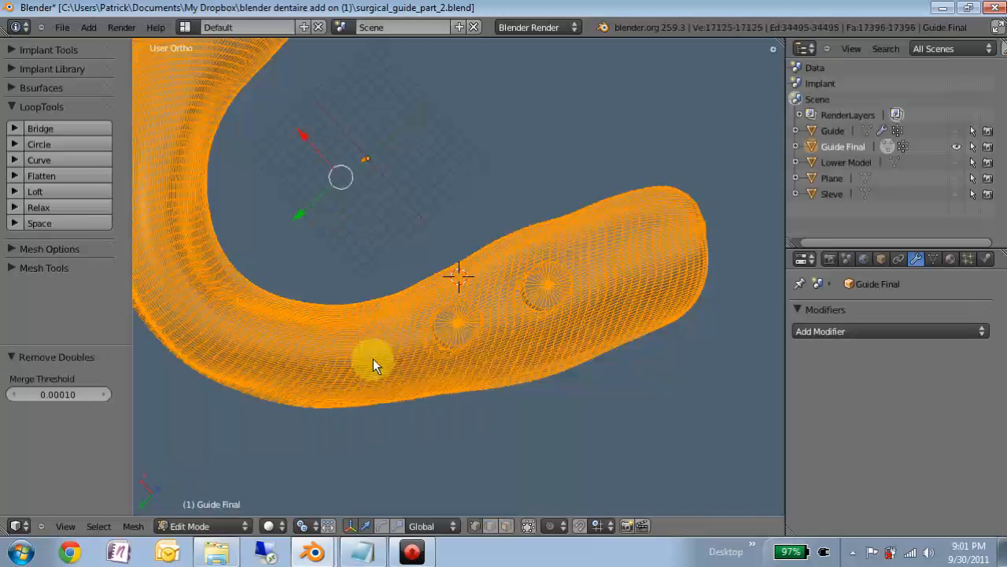
scroll(373, 365, down, 1)
scroll(373, 364, down, 2)
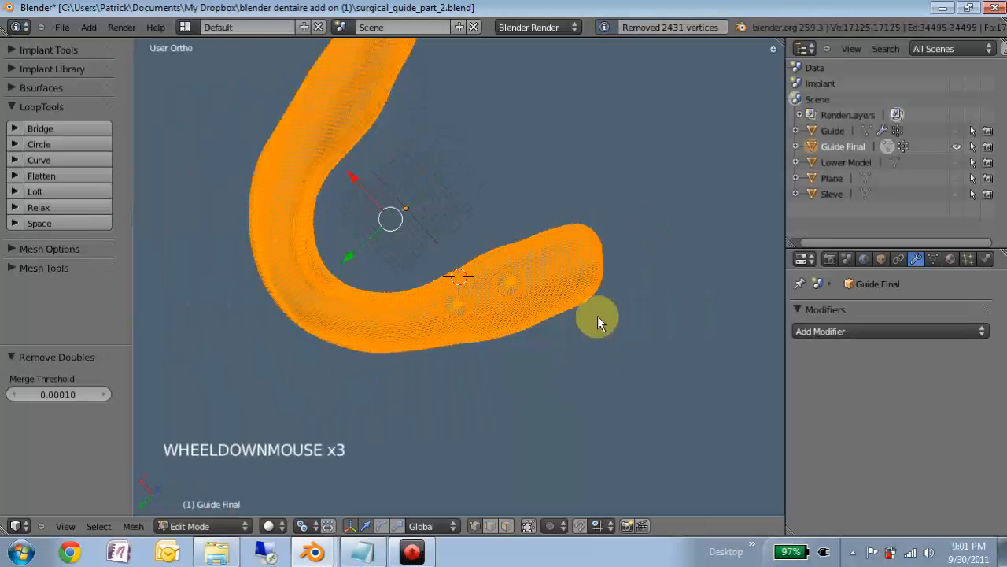
scroll(475, 338, up, 7)
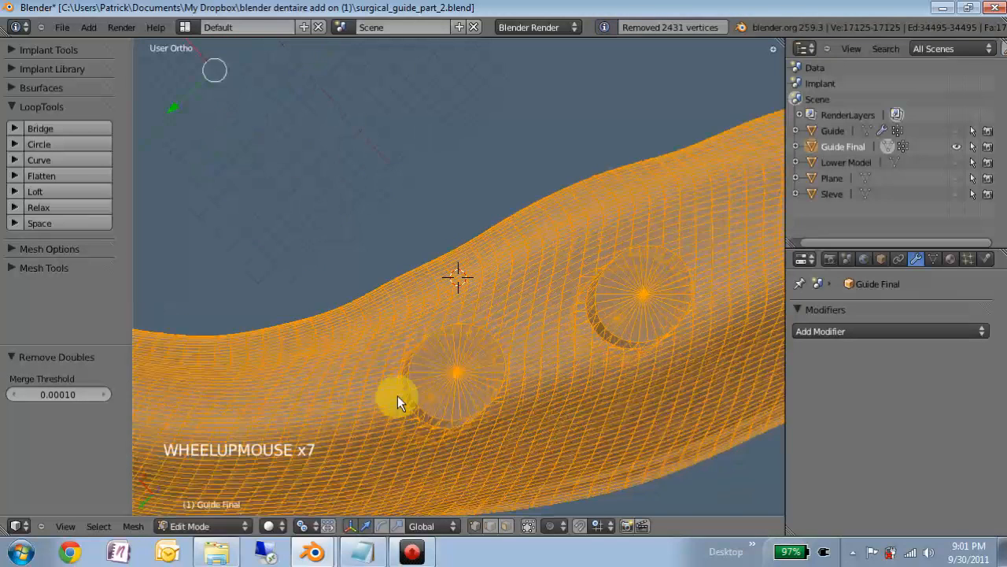
Step: Return the merged Guide Final to Object Mode and inspect both sleeve sites on its outer surface and its tooth-side impression surface
scroll(399, 395, up, 1)
key(Tab)
scroll(396, 391, down, 5)
middle_drag(396, 391, 585, 241)
scroll(355, 266, down, 1)
middle_drag(355, 266, 473, 315)
scroll(464, 275, up, 1)
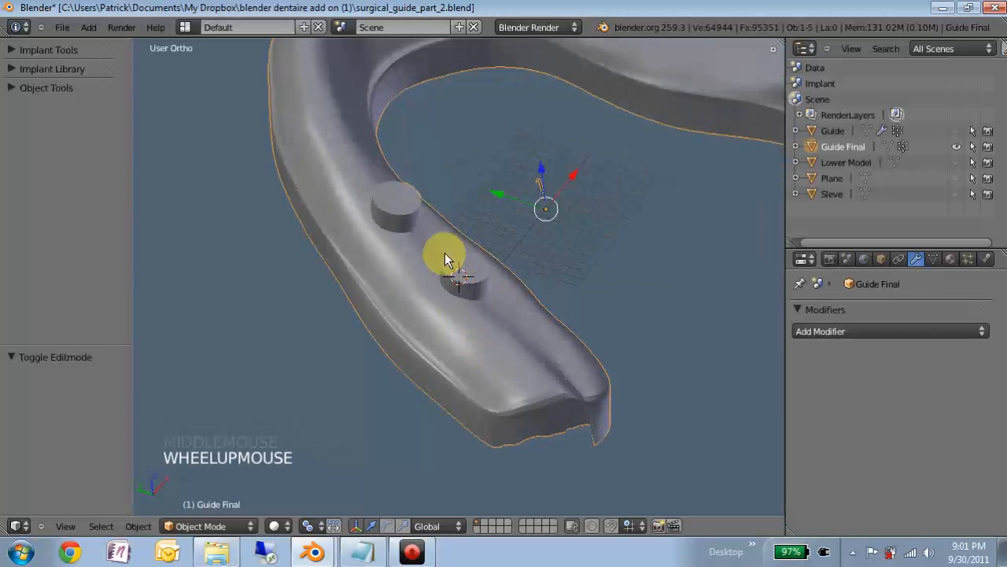
middle_drag(385, 301, 634, 99)
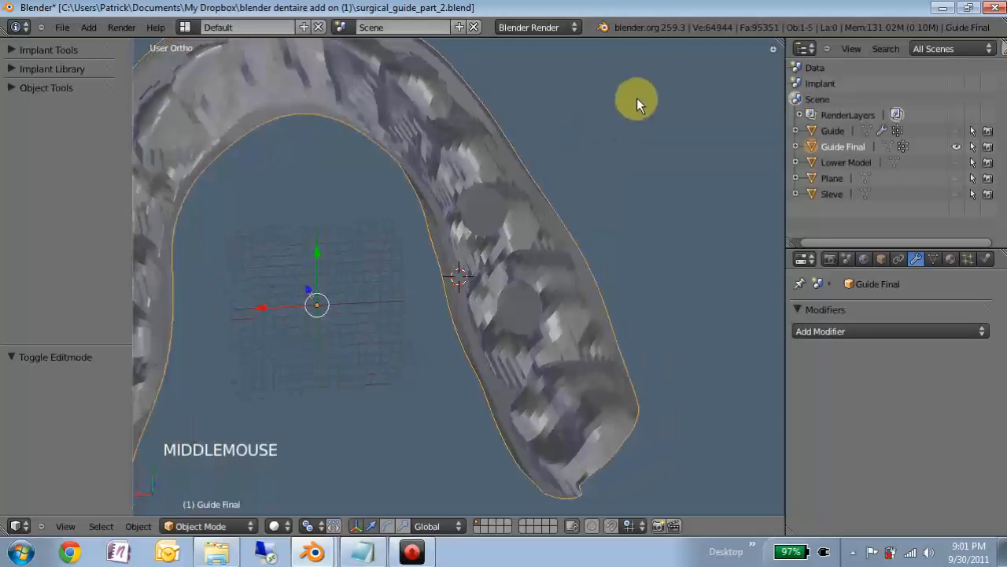
scroll(529, 285, down, 3)
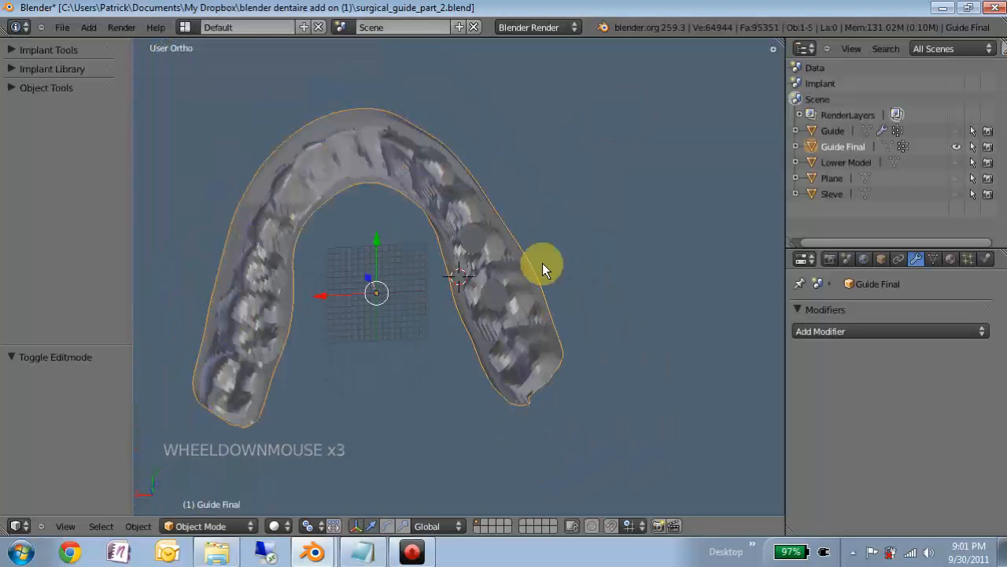
Step: Examine the outer surface of the finished guide around both sleeve cylinders, from above and in an overall side view
middle_drag(543, 263, 476, 258)
mouse_move(459, 225)
middle_down()
mouse_move(307, 342)
mouse_move(541, 213)
mouse_move(467, 216)
middle_up()
scroll(541, 209, up, 2)
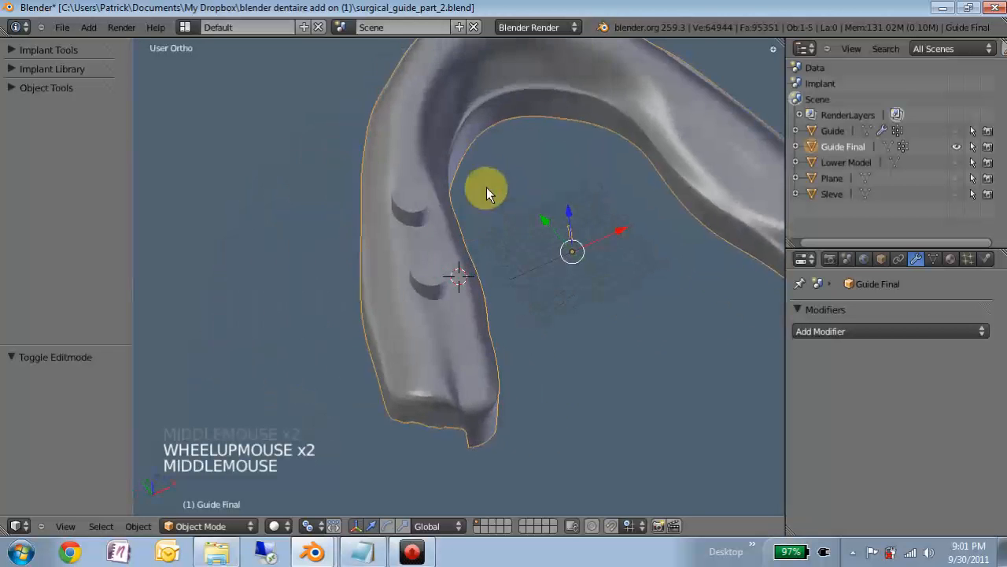
click(543, 127)
middle_drag(543, 266, 505, 399)
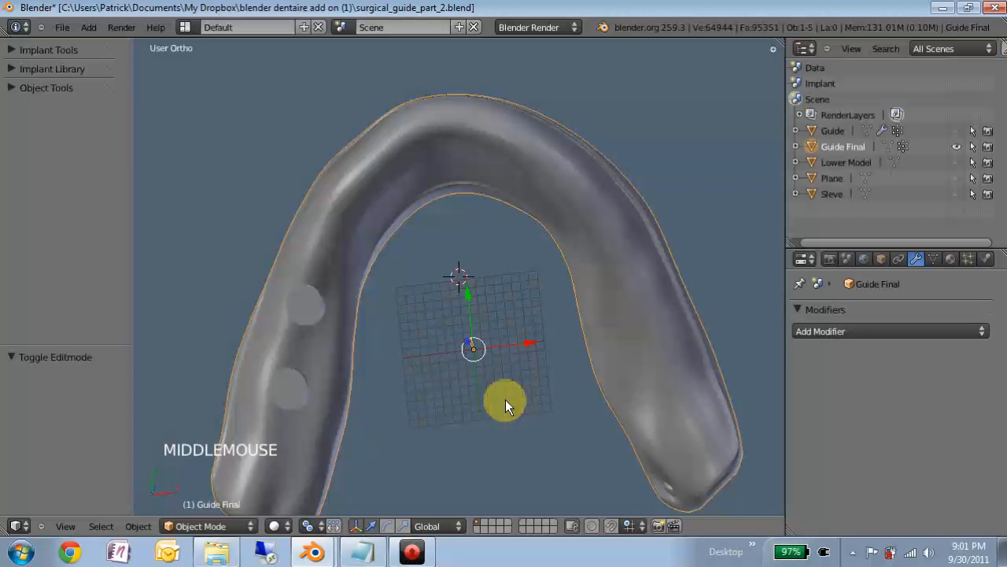
click(394, 324)
scroll(467, 324, up, 3)
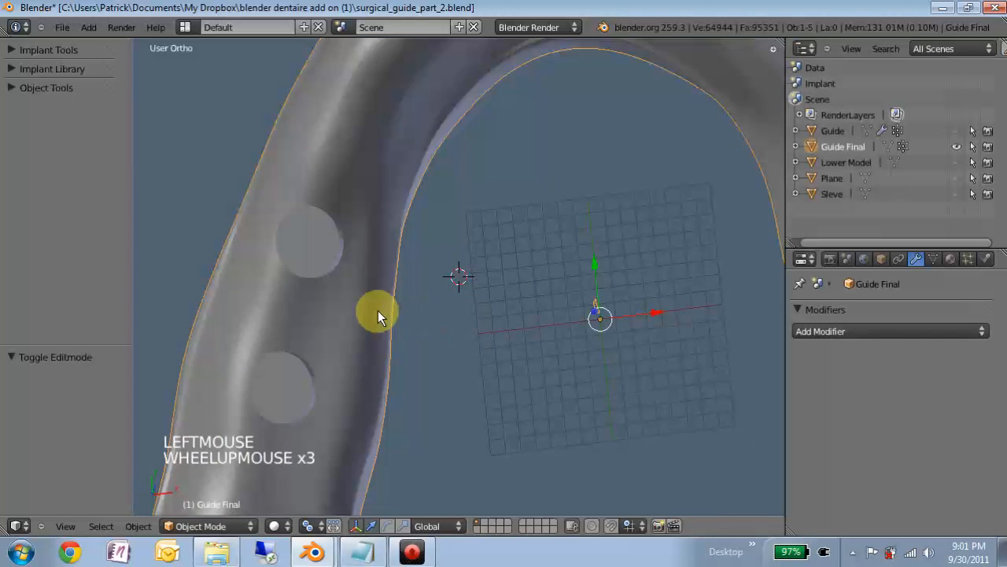
scroll(368, 301, down, 3)
middle_drag(363, 291, 451, 246)
middle_drag(525, 347, 504, 247)
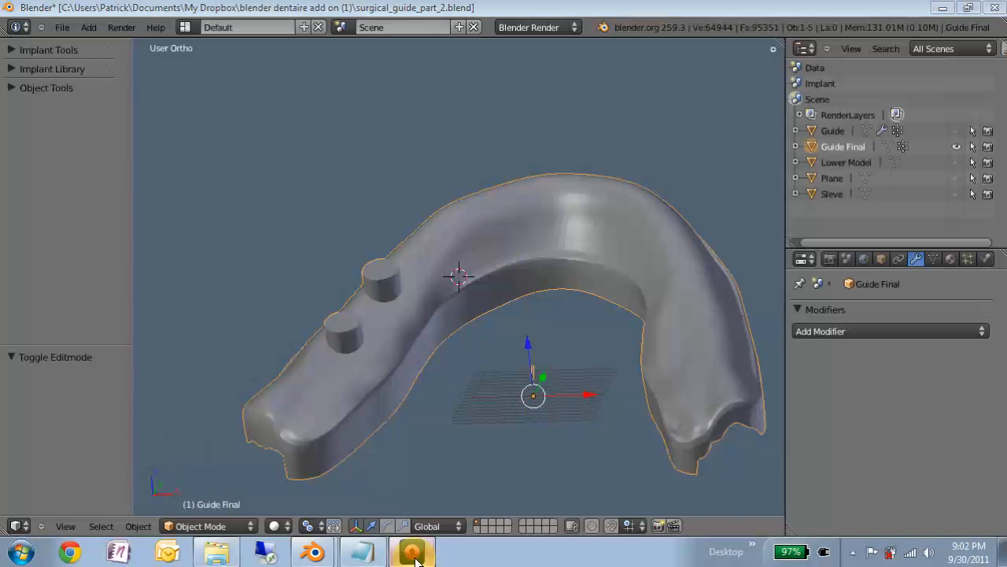